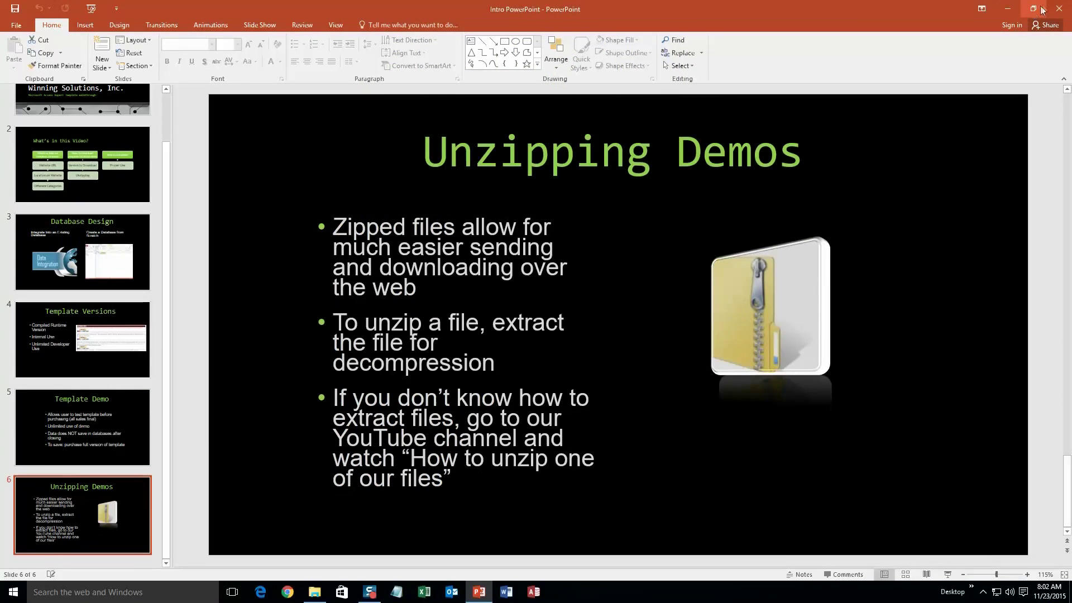
- Close the PowerPoint presentation window
left_click(1059, 9)
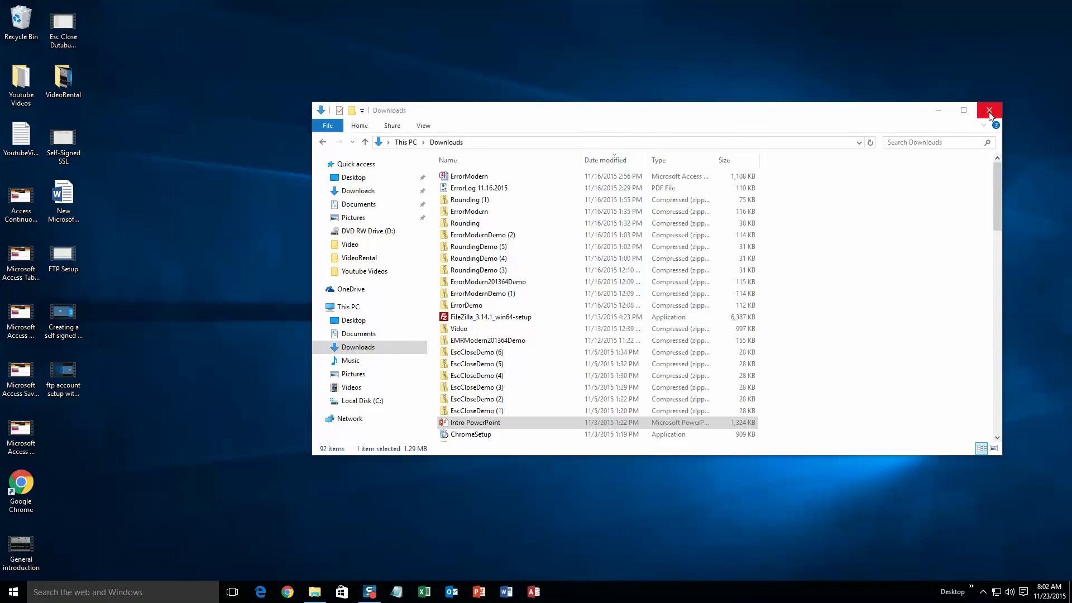
- Close the Downloads folder, load microsoftaccessexpert.com, and expand Database Templates (For Sale)
left_click(989, 114)
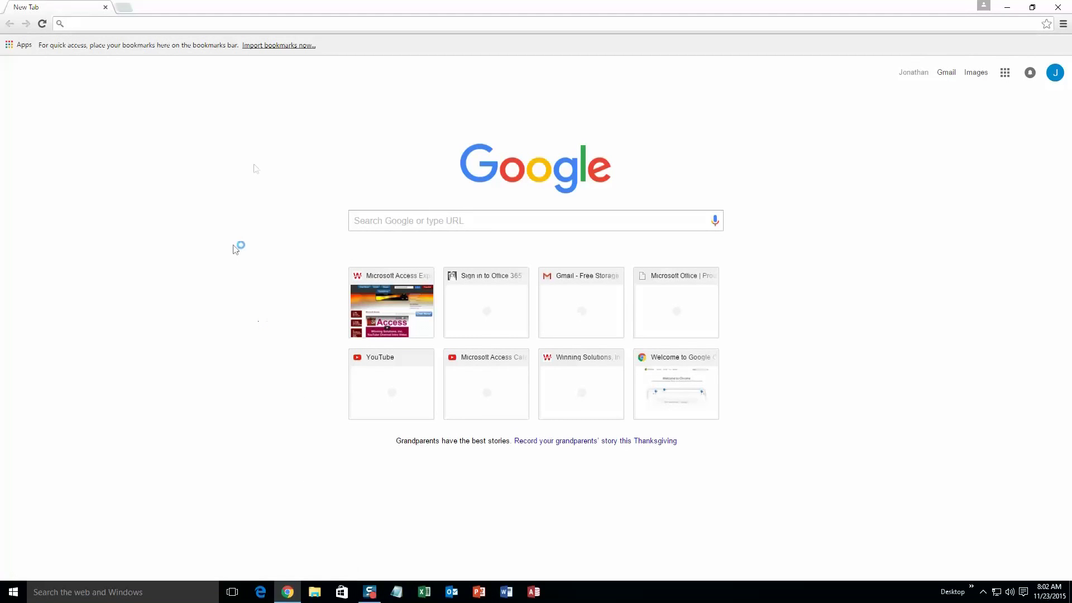
type("microsoftaccessexpert.com")
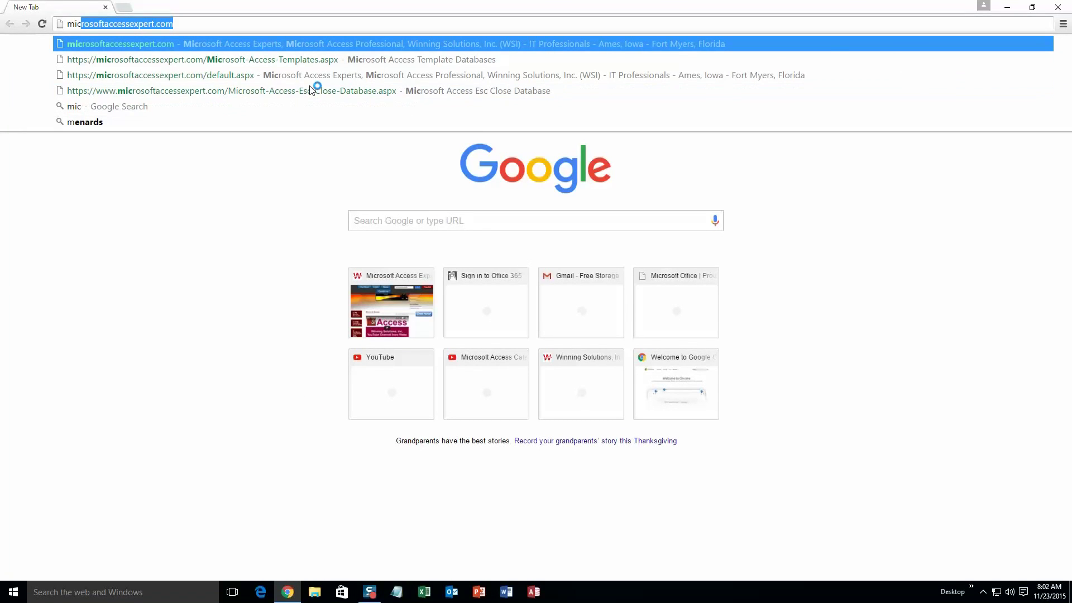
key("End")
key("Return")
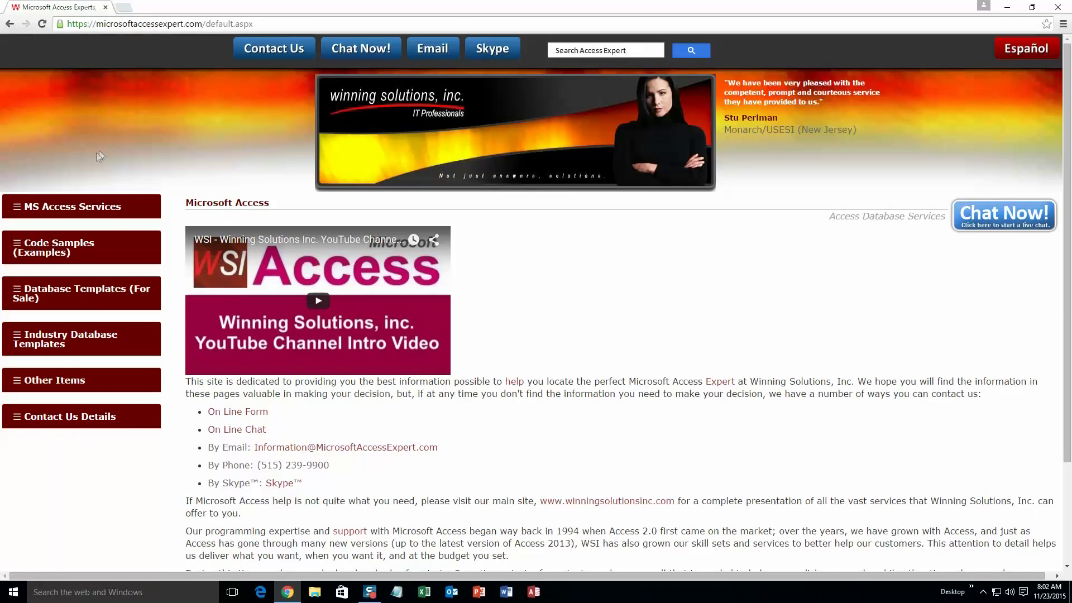
left_click(61, 295)
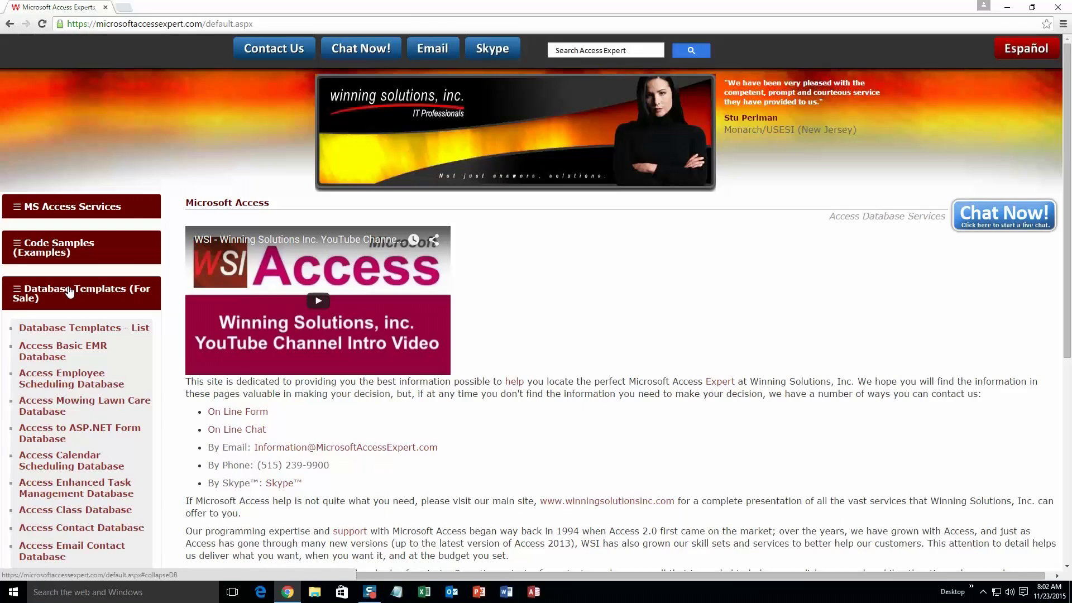
- Browse the Database Templates list, then open the Access Pivot Table Database page
left_click(74, 329)
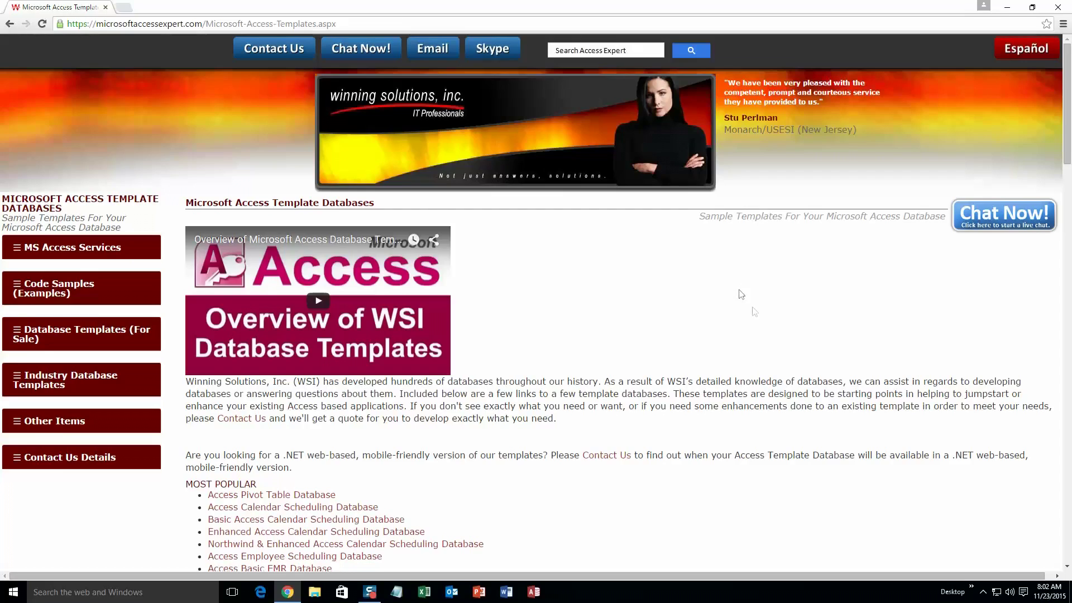
scroll(619, 352, "down", 3)
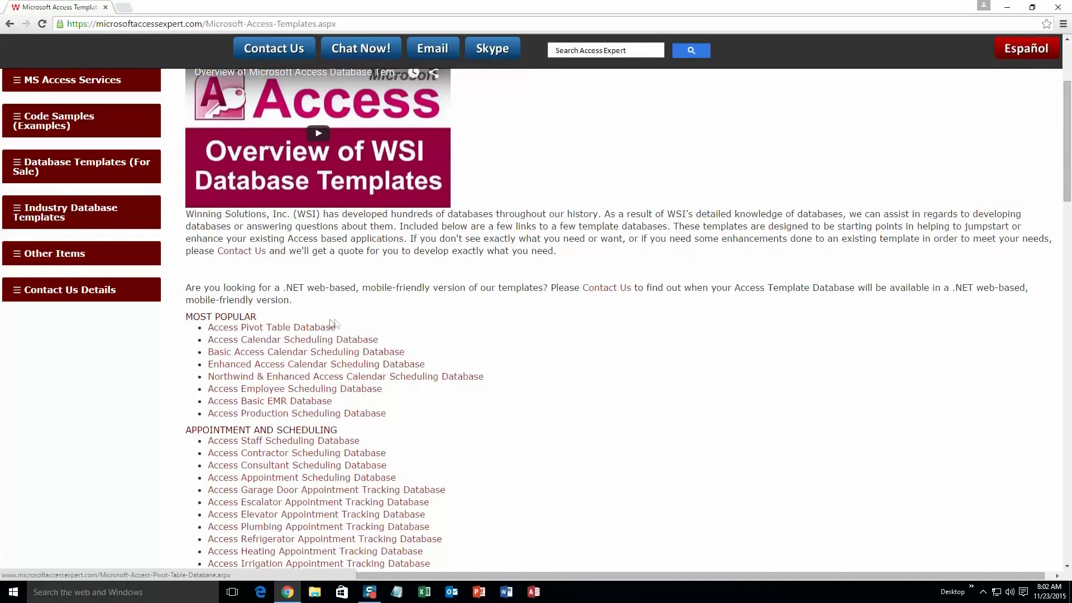
scroll(340, 329, "down", 4)
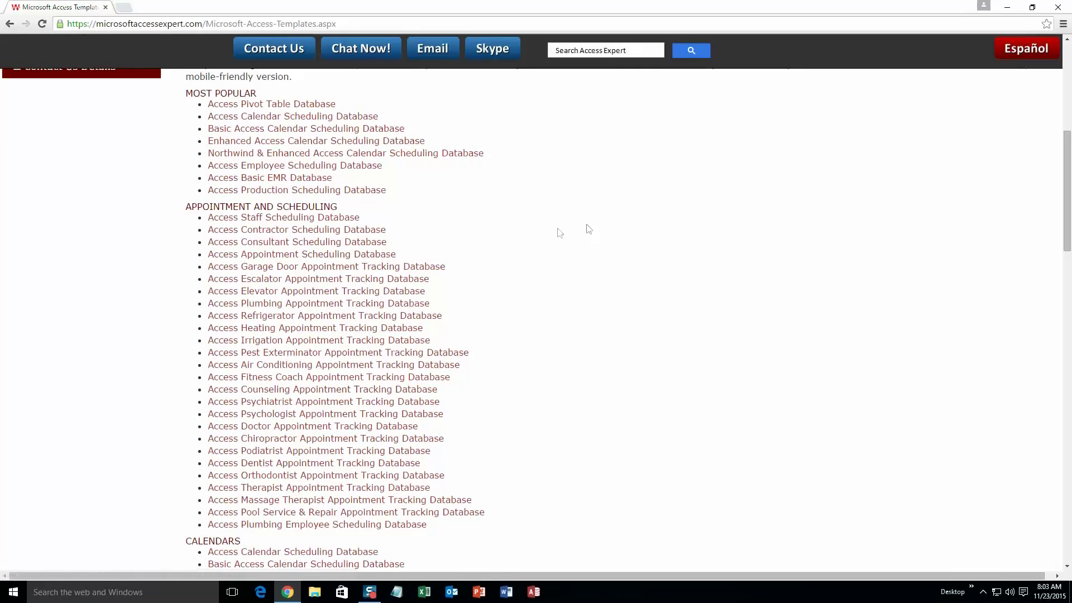
scroll(519, 282, "down", 3)
scroll(503, 287, "down", 2)
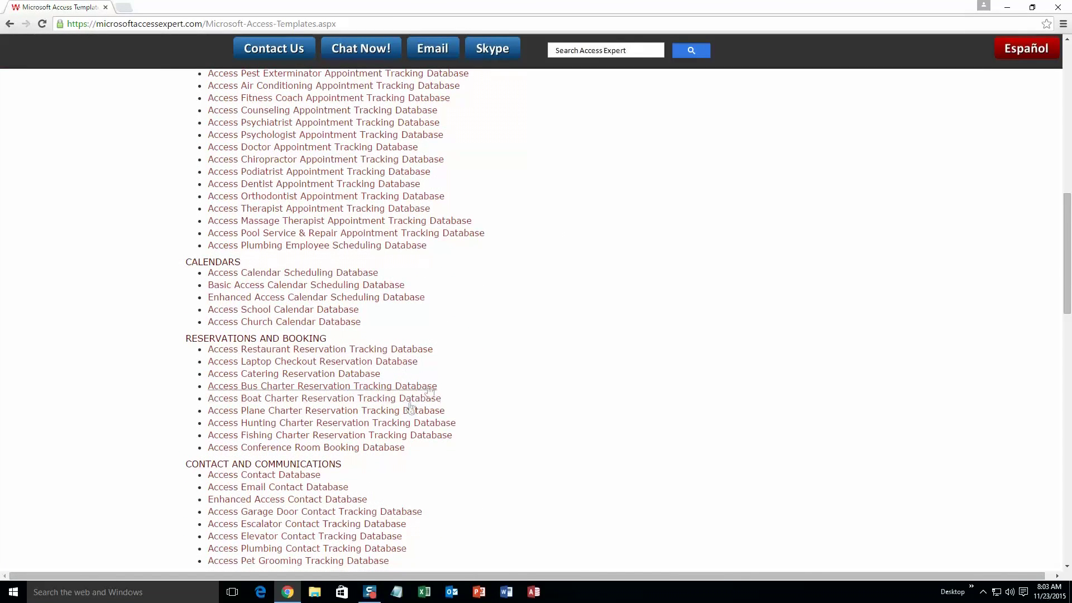
scroll(447, 383, "down", 3)
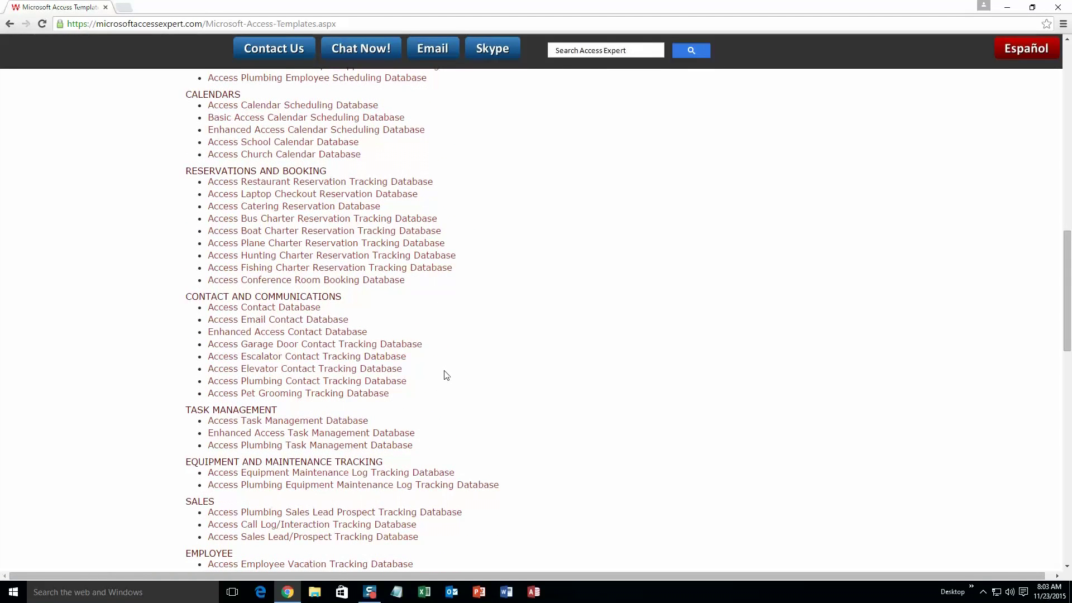
scroll(446, 375, "down", 3)
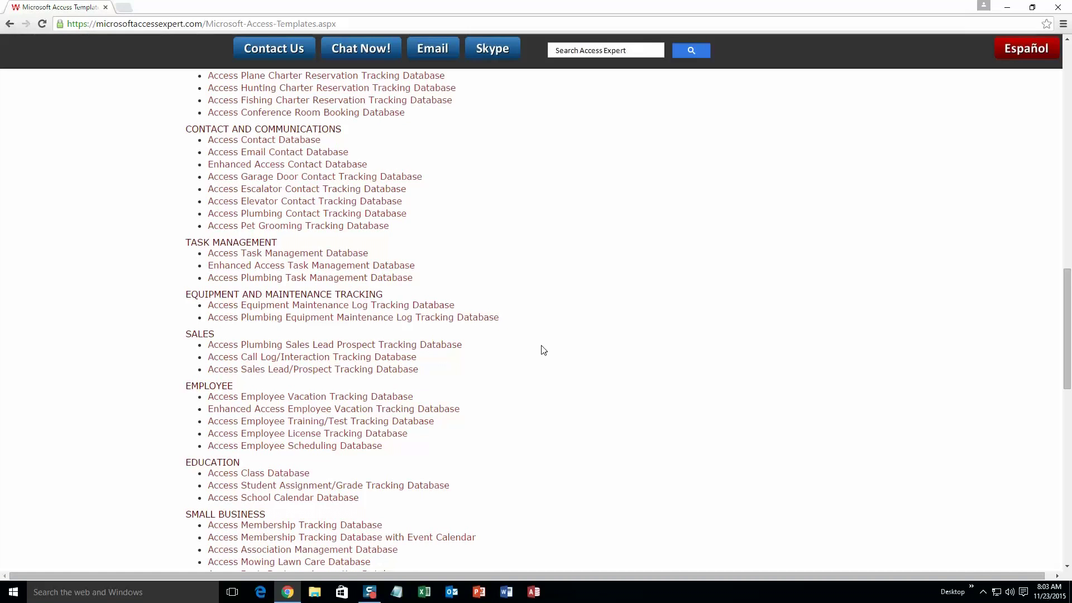
scroll(576, 409, "down", 3)
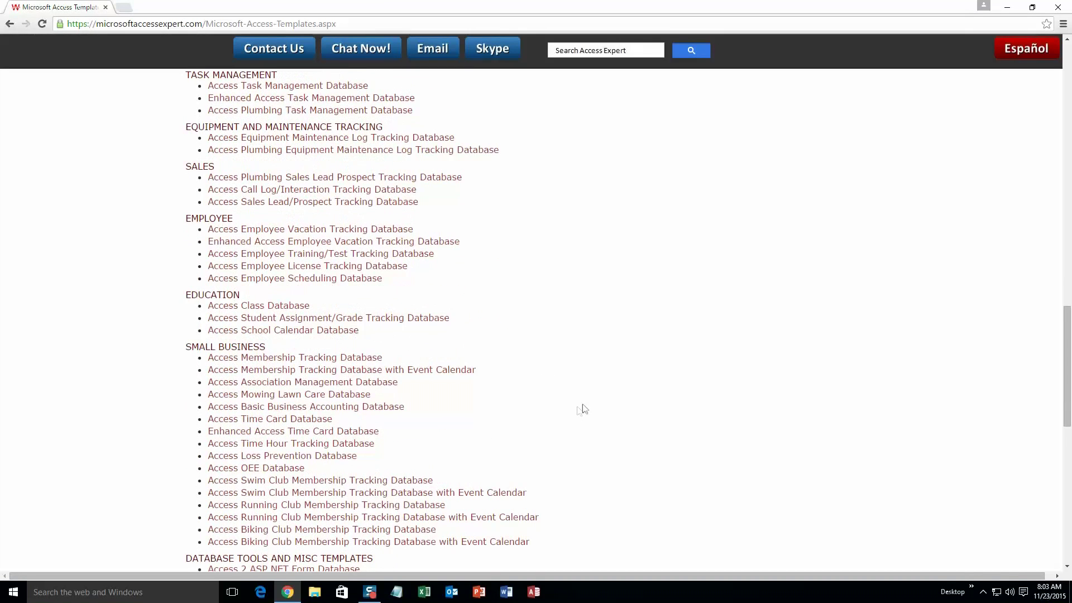
scroll(583, 401, "down", 4)
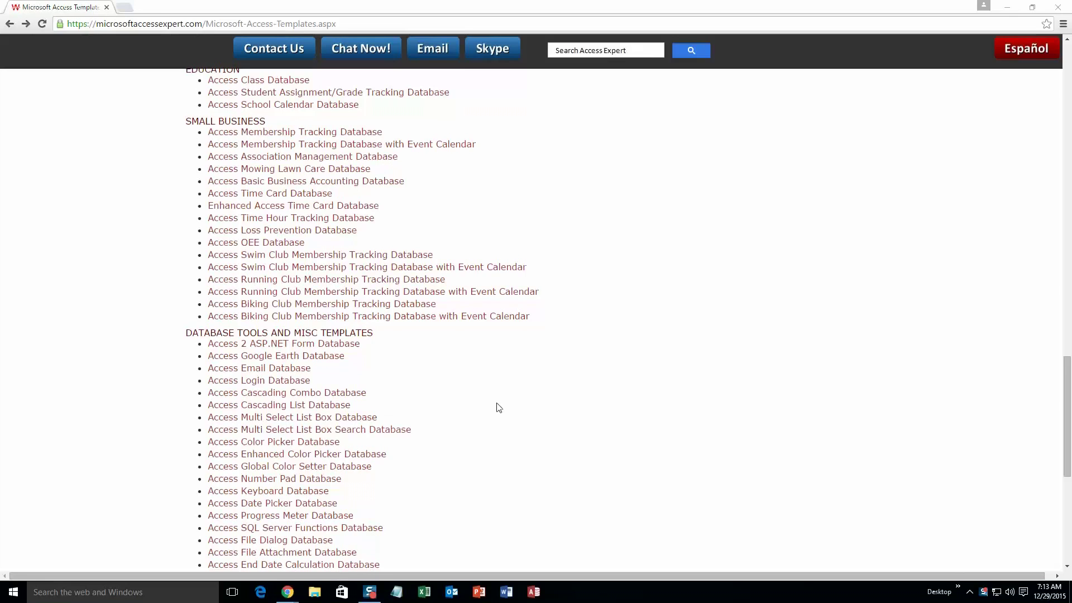
scroll(498, 408, "up", 20)
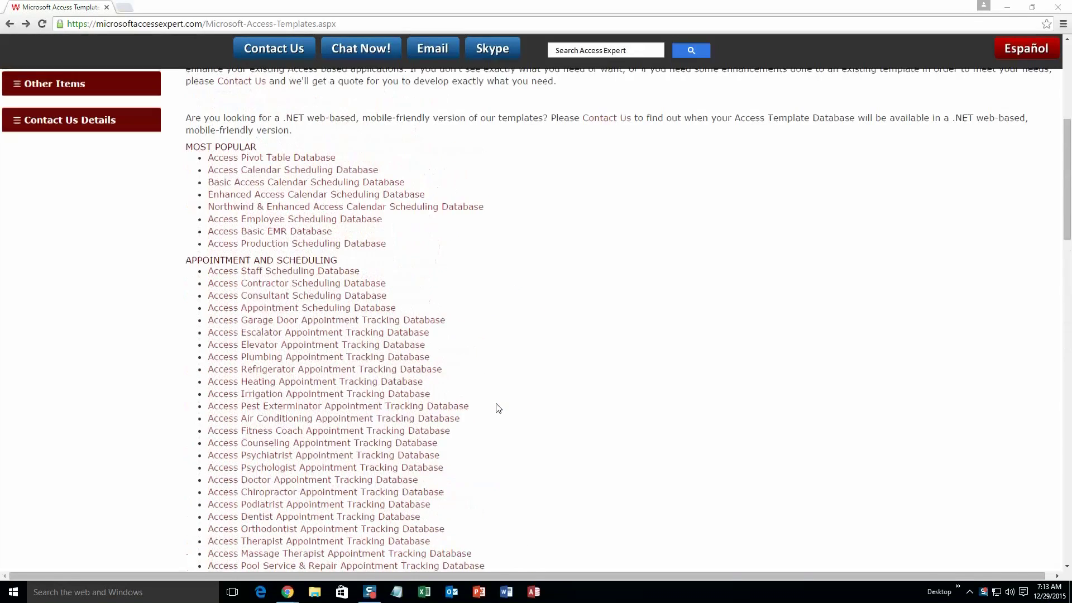
left_click(230, 162)
- Download the Access 2007/2010/2013 pivot table demo and open the BasicPivotTableDemo zip
scroll(224, 313, "down", 5)
scroll(224, 312, "down", 1)
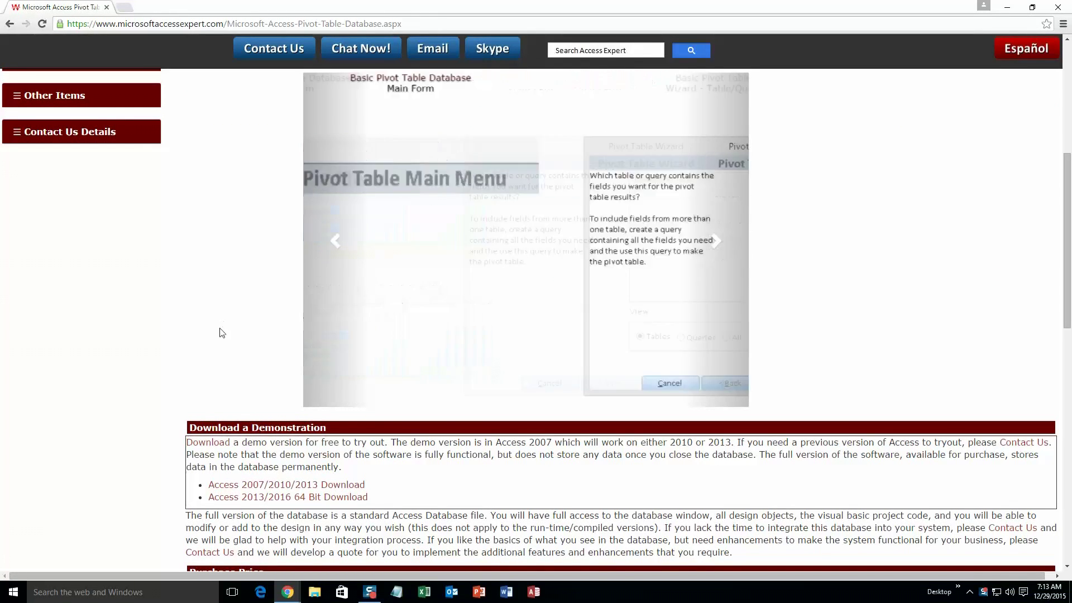
left_click(310, 485)
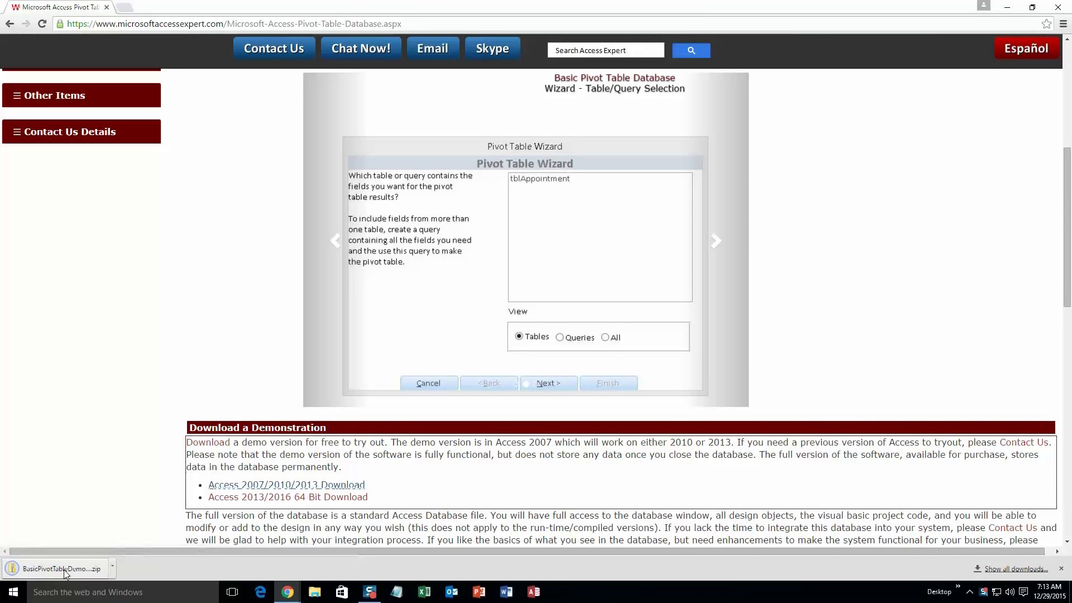
left_click(77, 568)
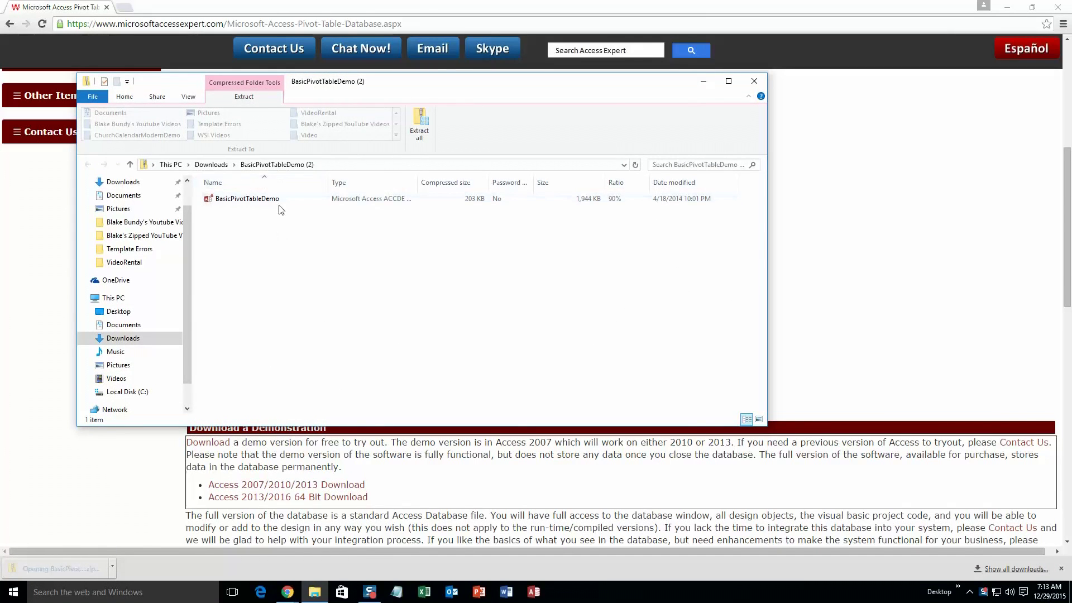
- Extract BasicPivotTableDemo to the suggested folder and open the extracted database
left_click(281, 202)
left_click(424, 131)
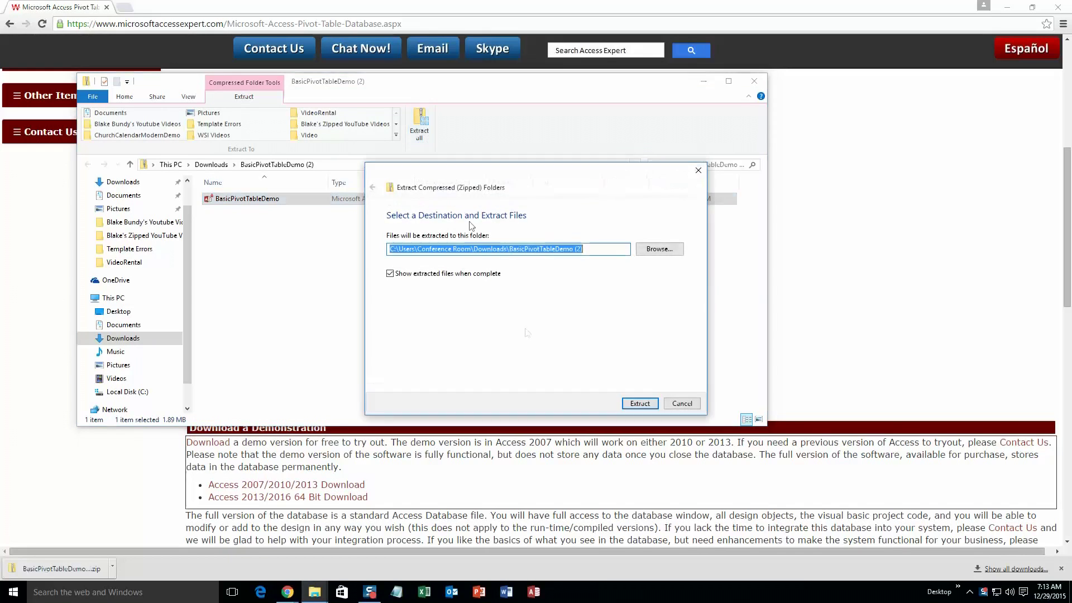
left_click(638, 402)
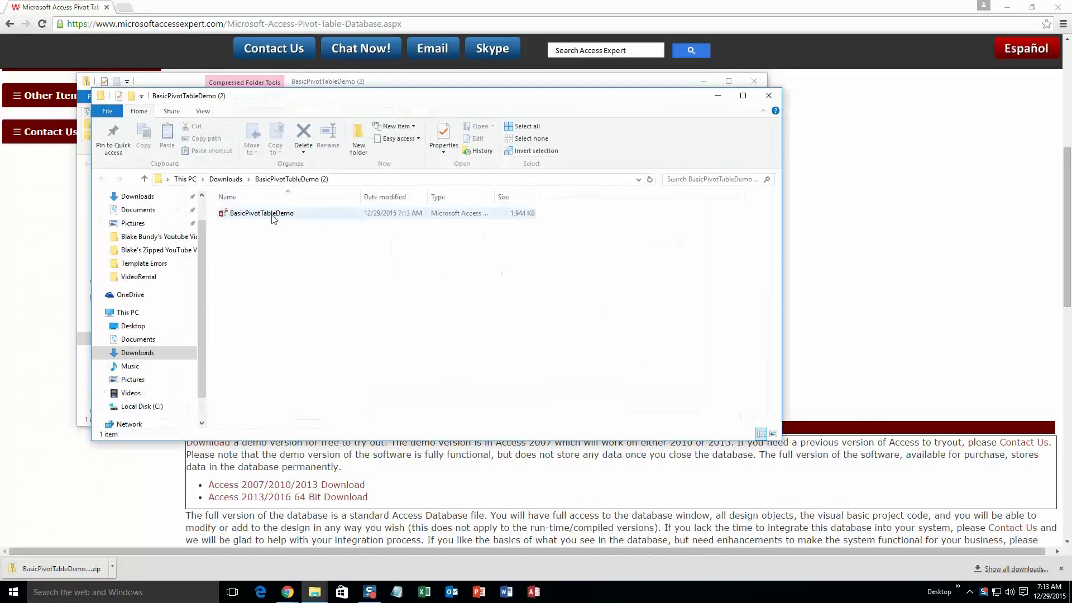
double_click(282, 215)
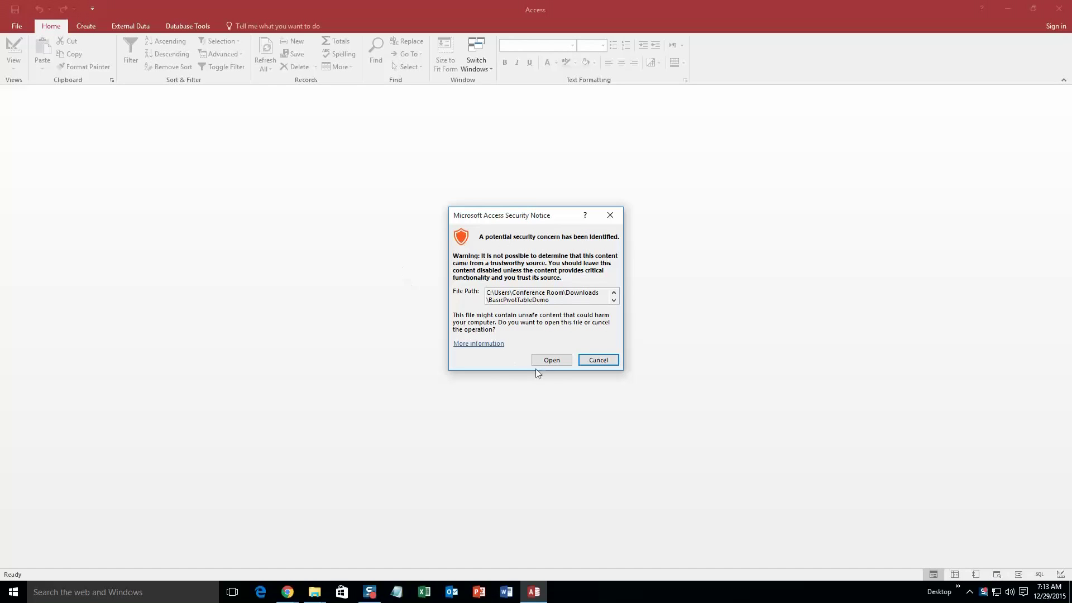
- Allow the database past the Security Notice, dismiss the demo form, and view existing pivot tables
left_click(551, 360)
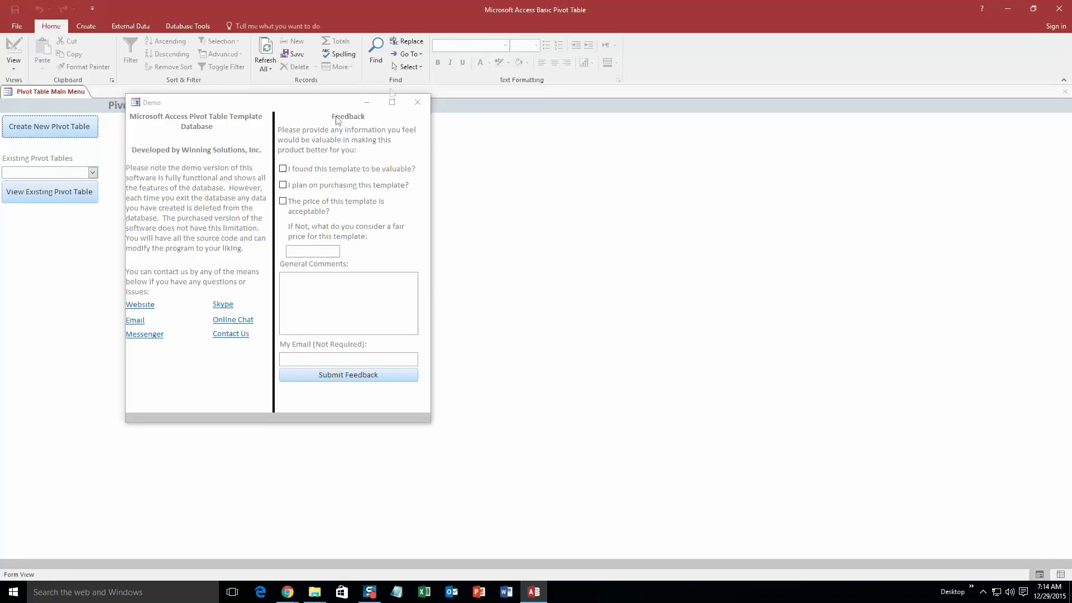
left_click(418, 105)
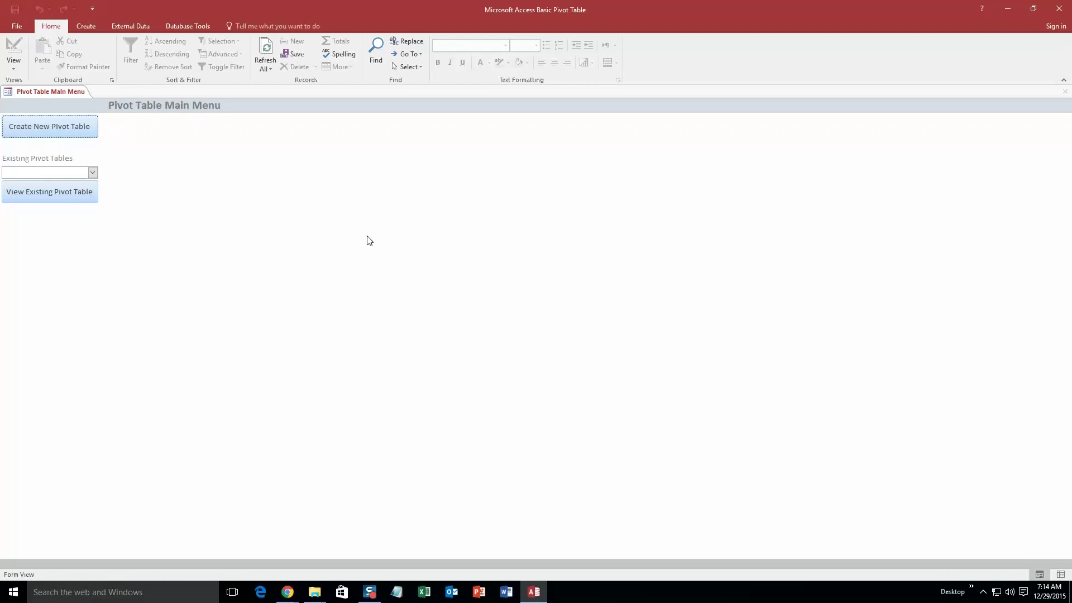
left_click(93, 173)
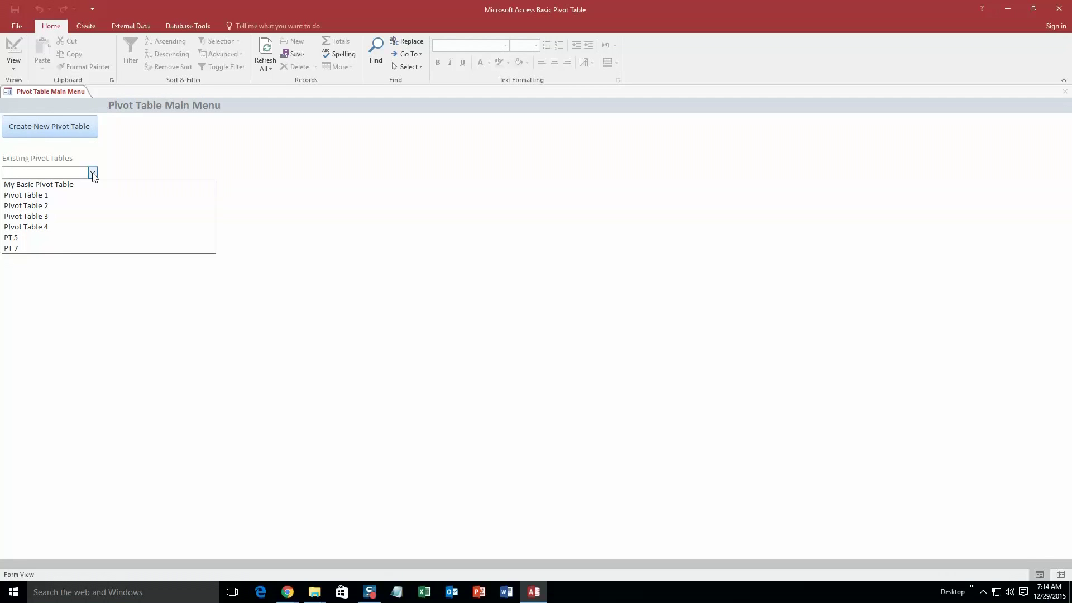
- Close the existing-pivots list and start a new pivot table from tblAppointment
left_click(92, 173)
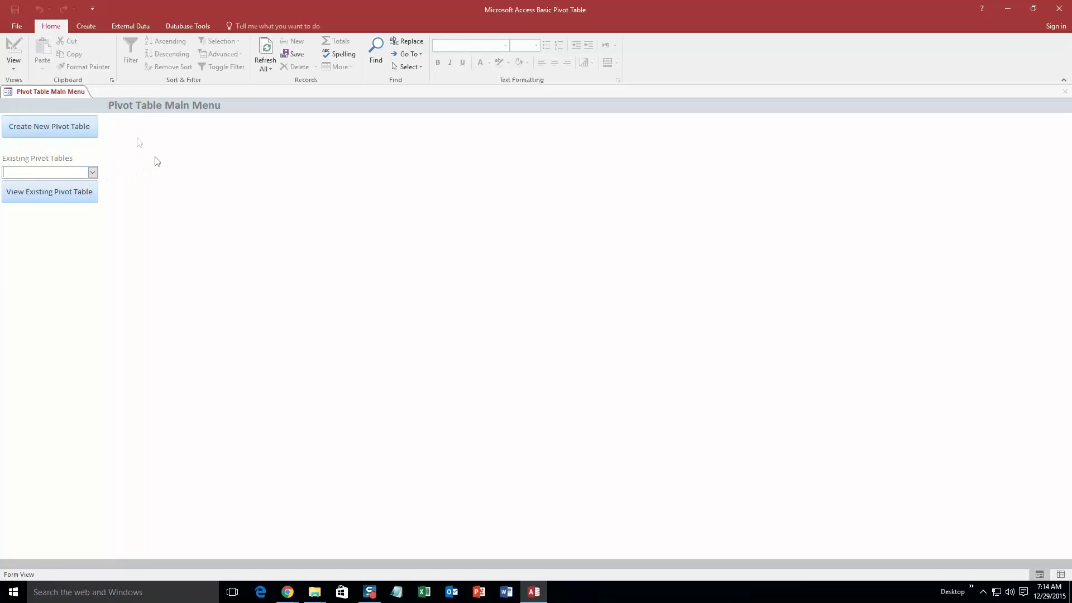
left_click(68, 131)
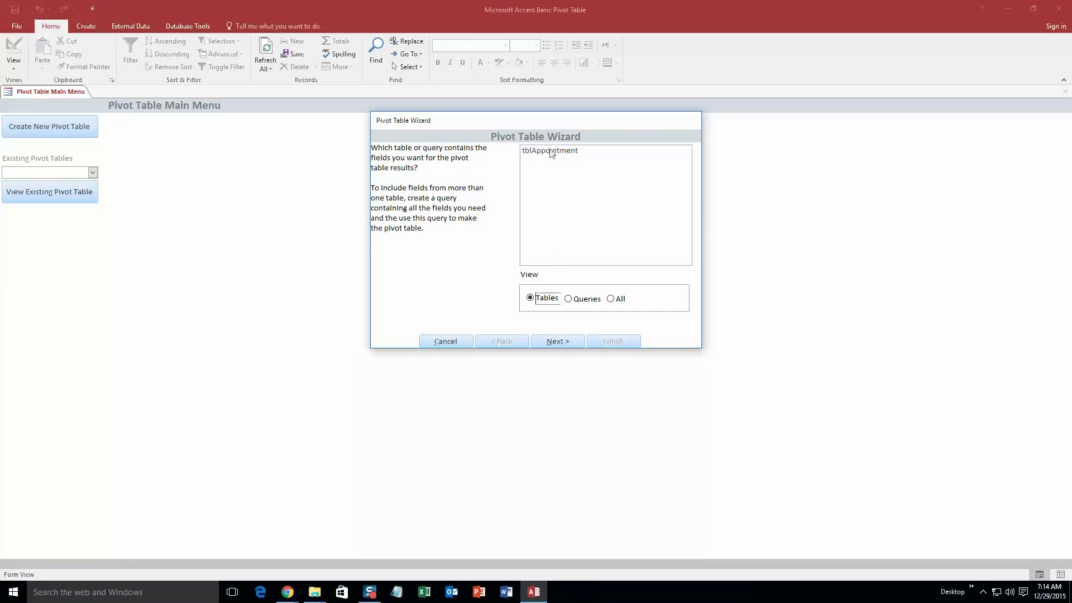
left_click(550, 152)
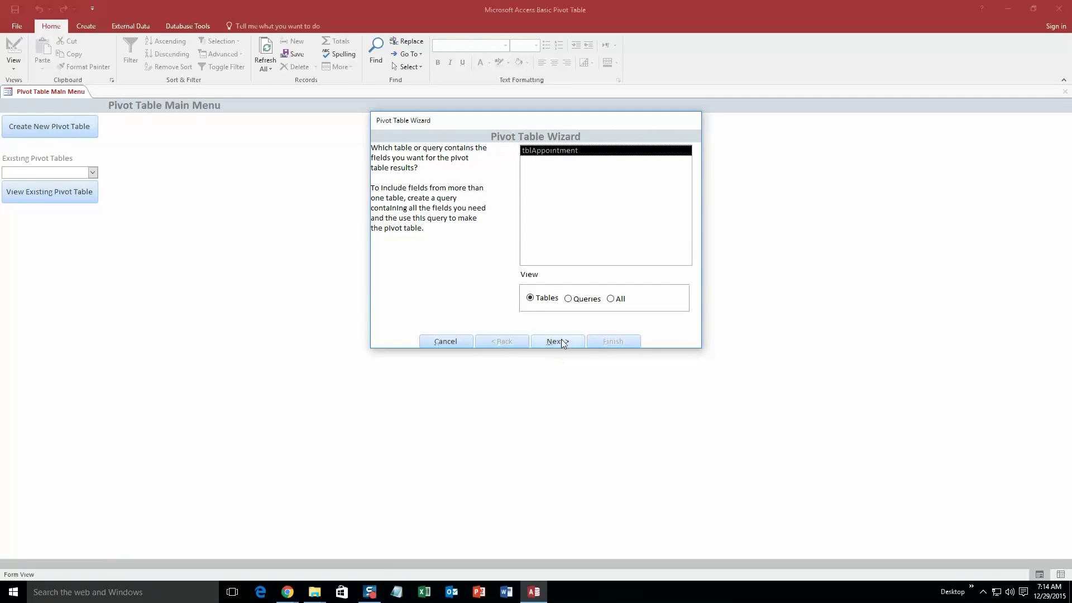
left_click(558, 341)
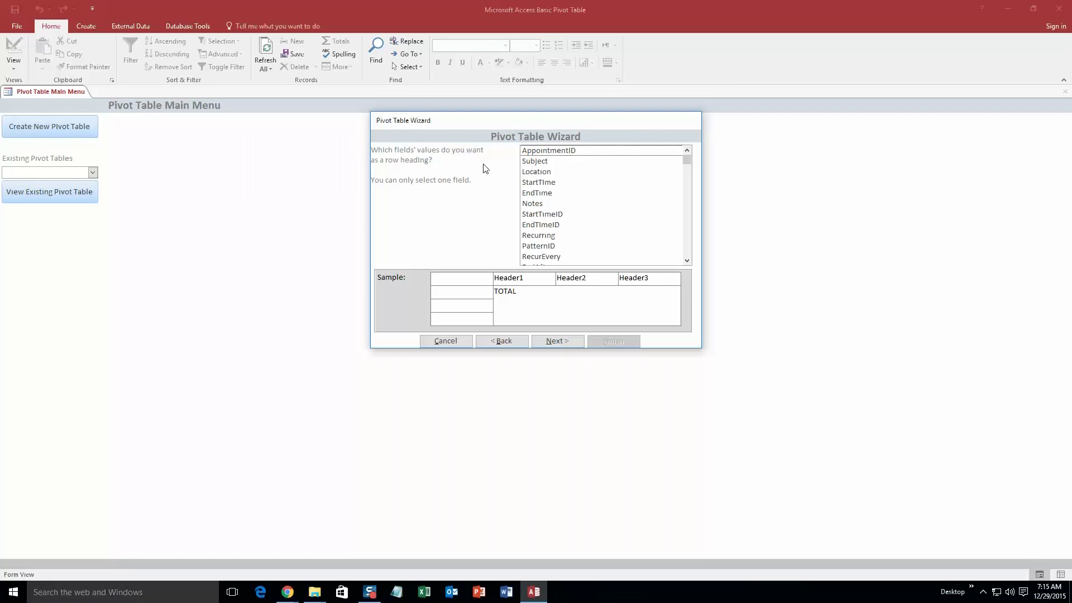
- Use Location for row headings and PeopleID for column headings in the wizard
left_click(536, 173)
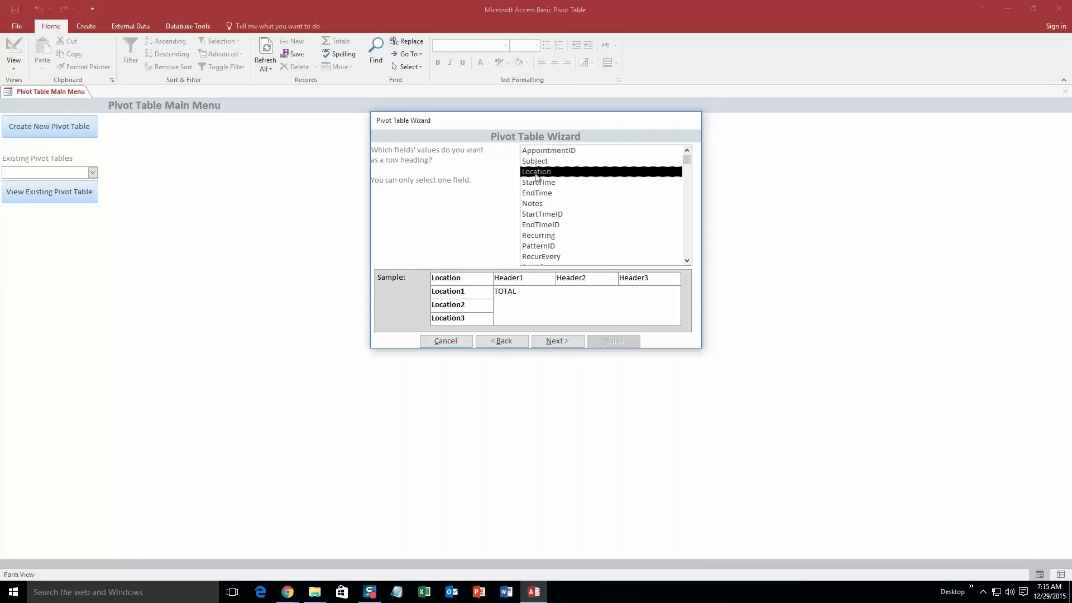
left_click(559, 341)
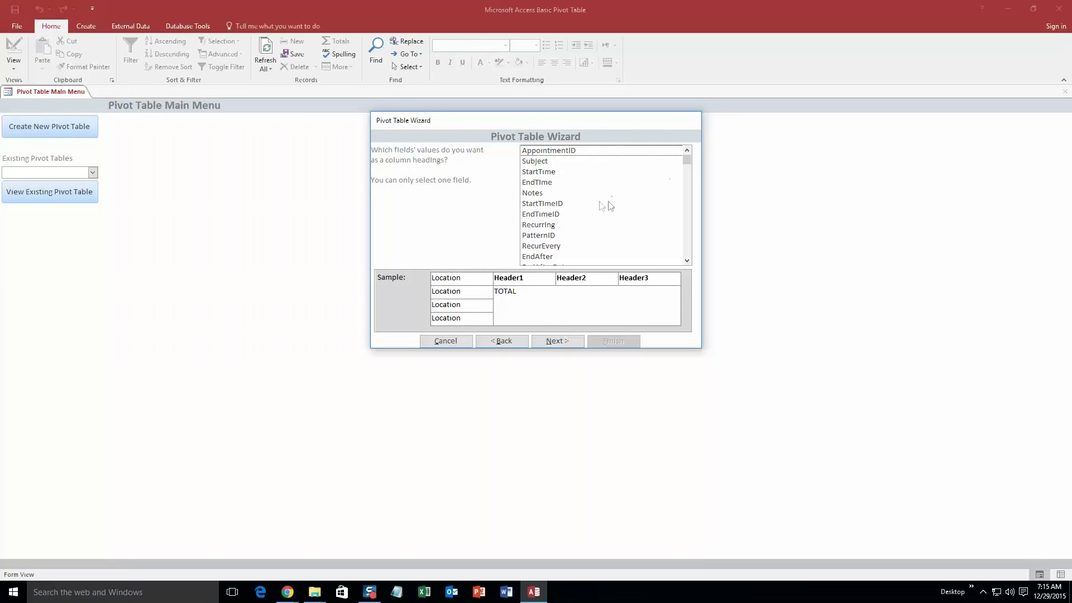
scroll(587, 233, "down", 2)
scroll(587, 233, "down", 1)
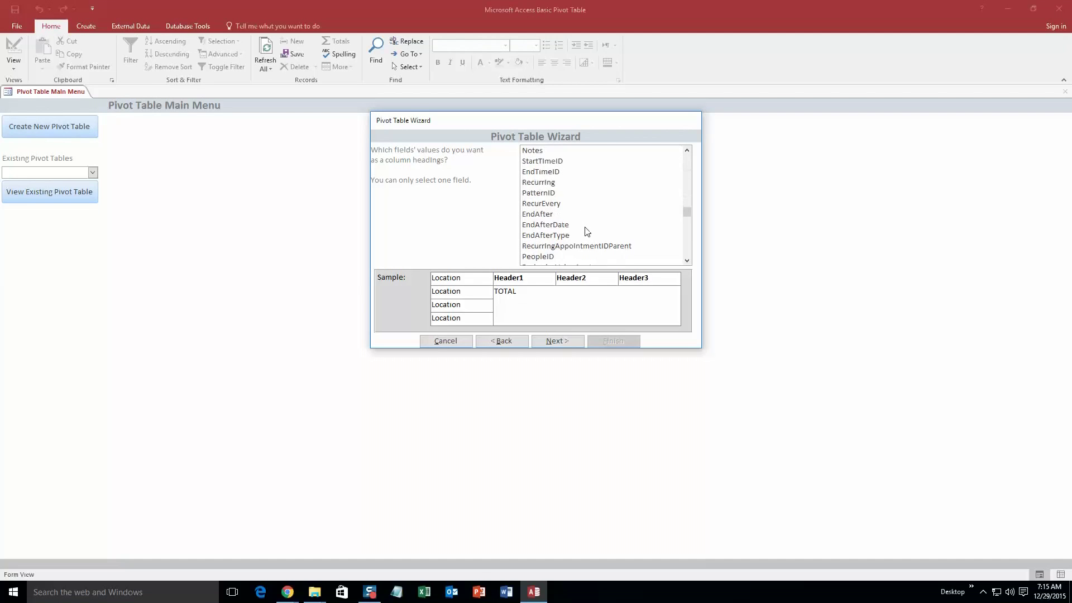
scroll(587, 234, "up", 1)
scroll(587, 232, "down", 1)
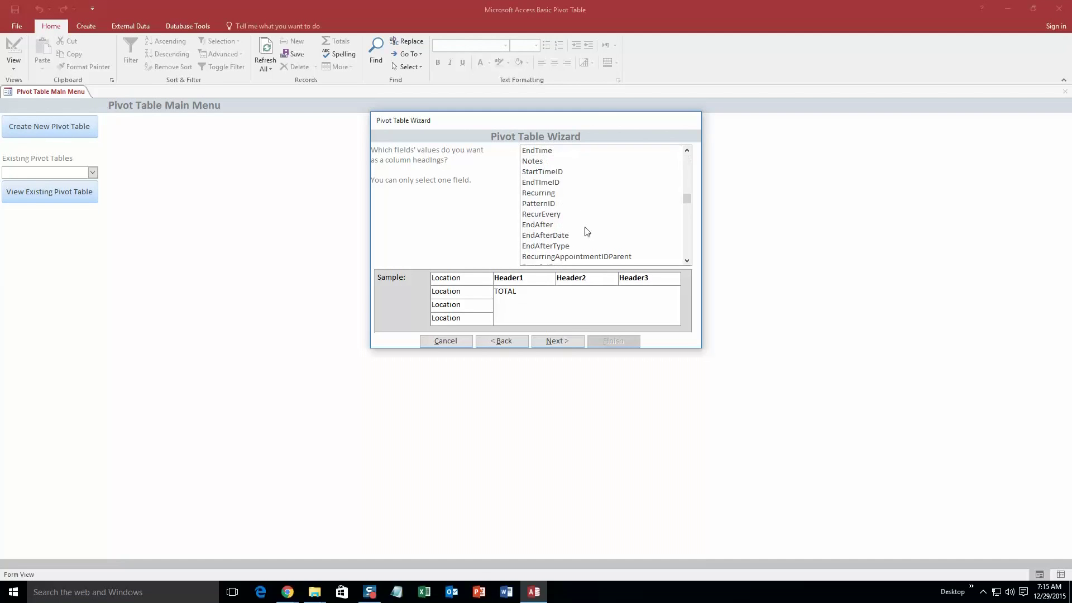
scroll(566, 237, "down", 2)
left_click(555, 246)
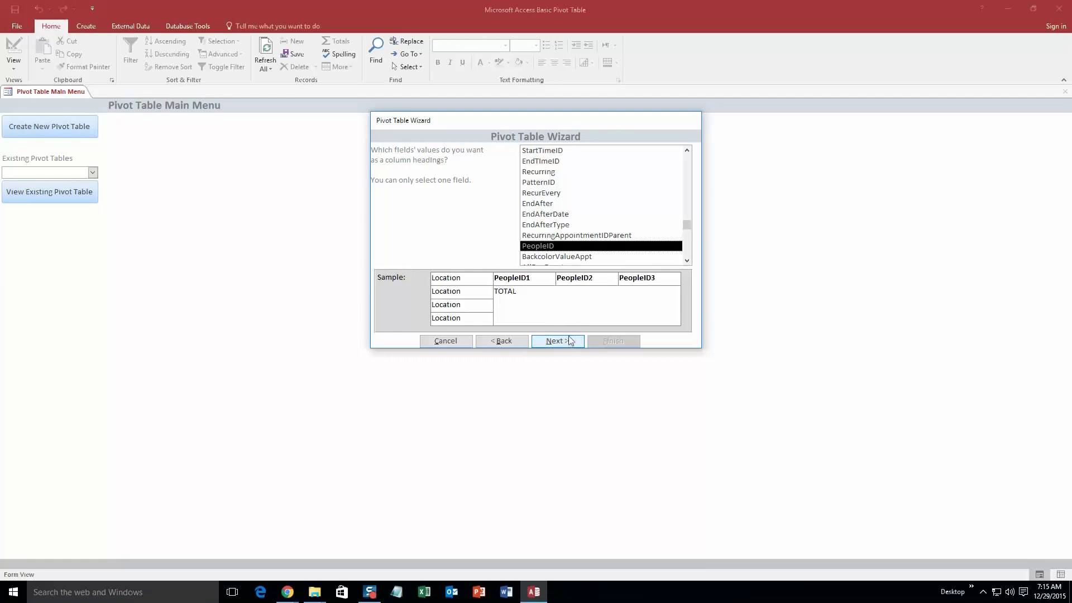
left_click(556, 346)
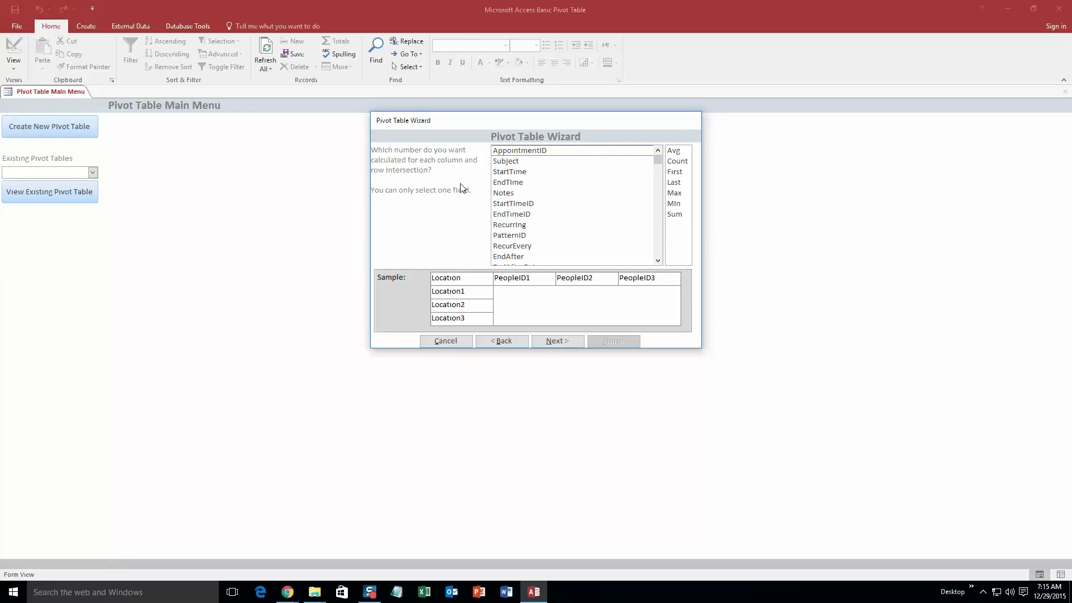
- Choose StartTime with the Avg function as the pivot's calculated value
scroll(549, 199, "down", 3)
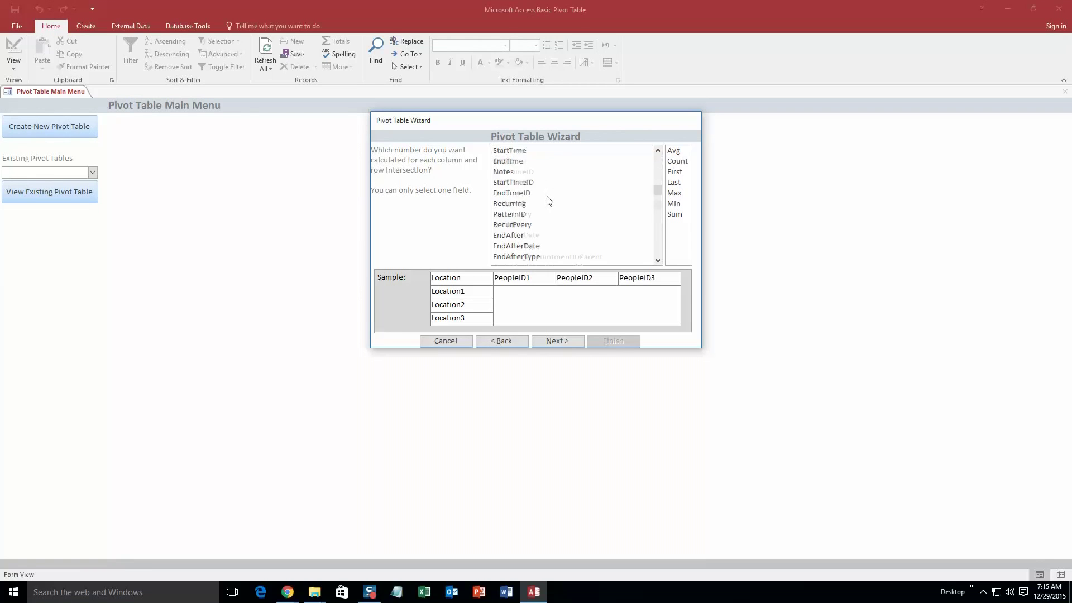
scroll(550, 201, "up", 1)
scroll(550, 201, "down", 4)
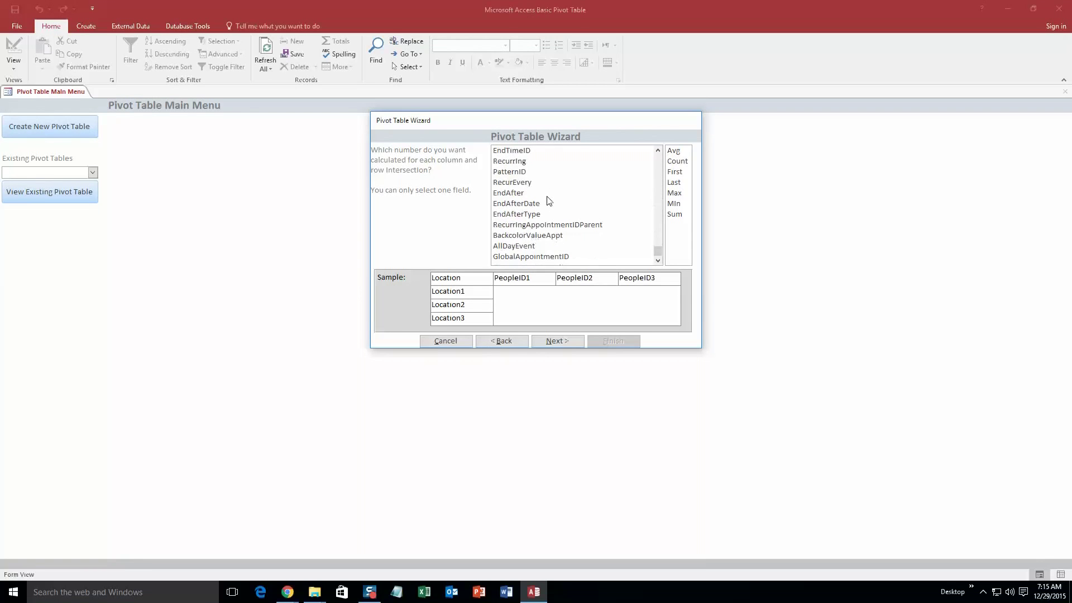
scroll(550, 201, "up", 4)
scroll(549, 201, "up", 2)
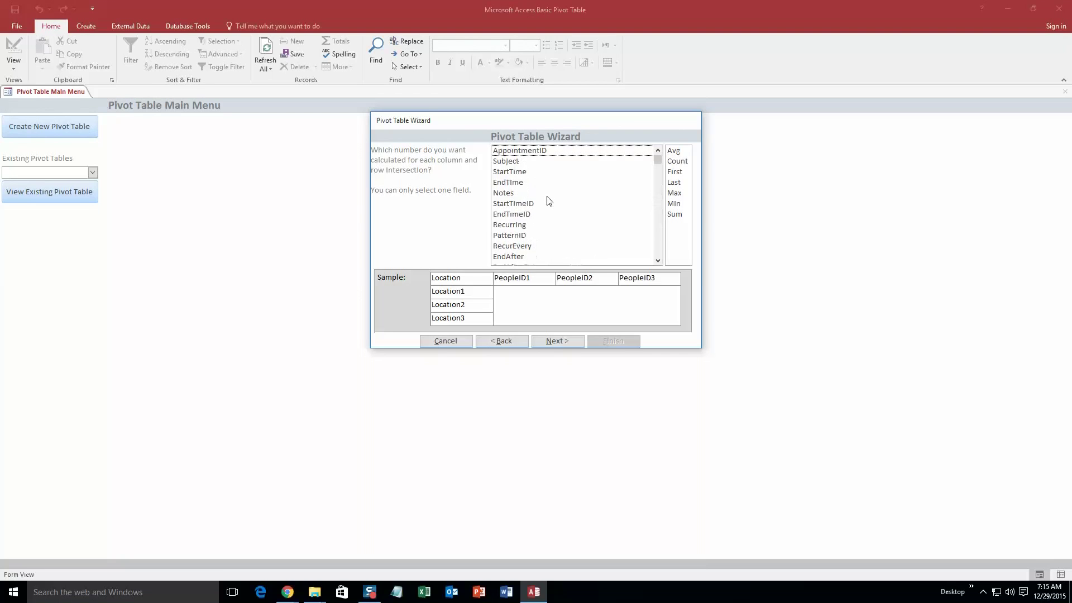
left_click(522, 173)
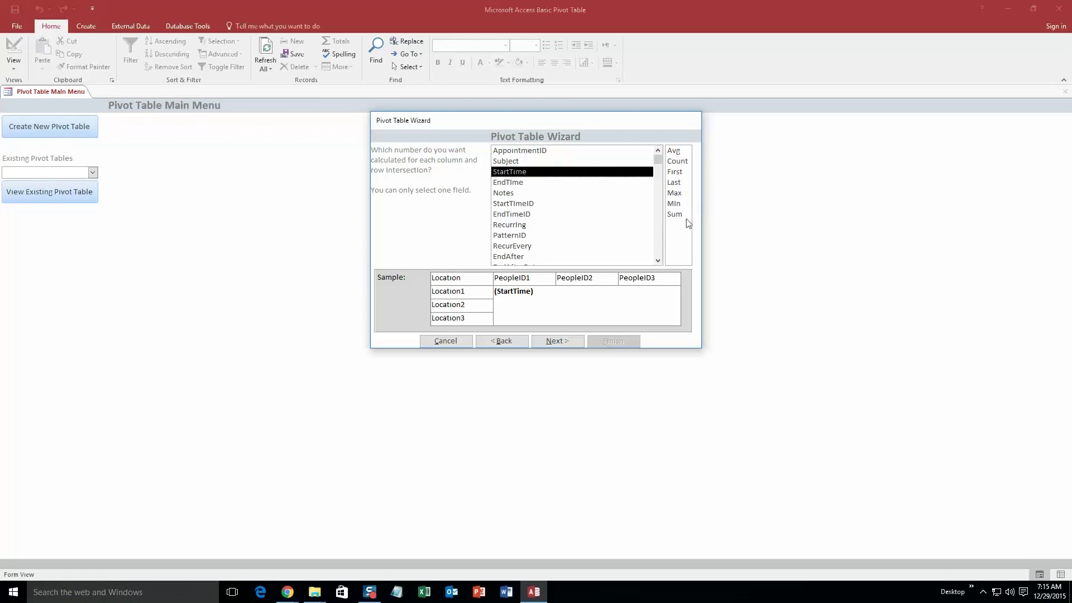
left_click(673, 150)
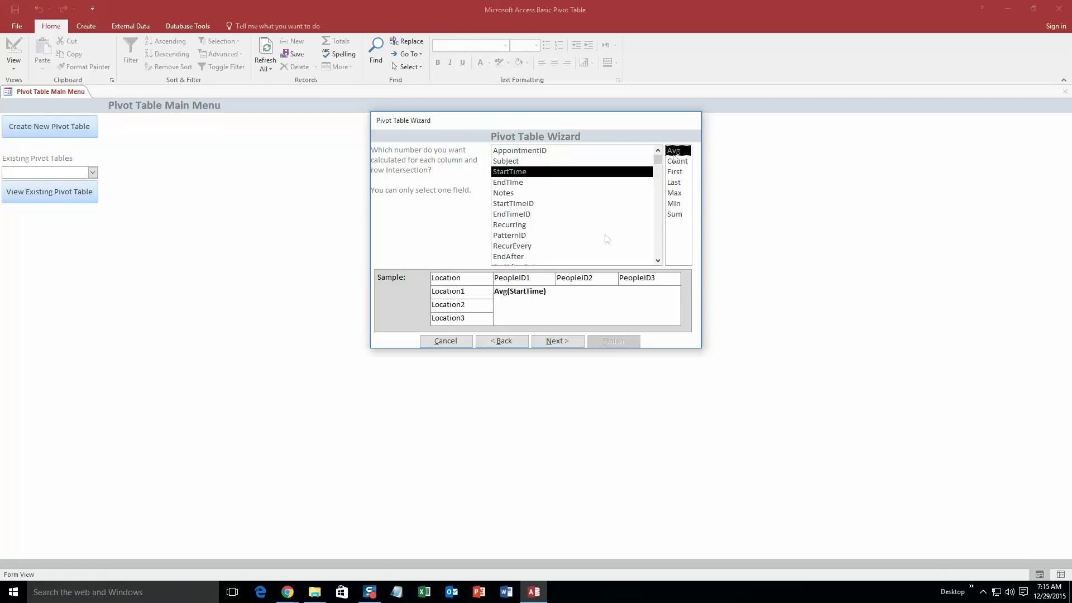
left_click(569, 341)
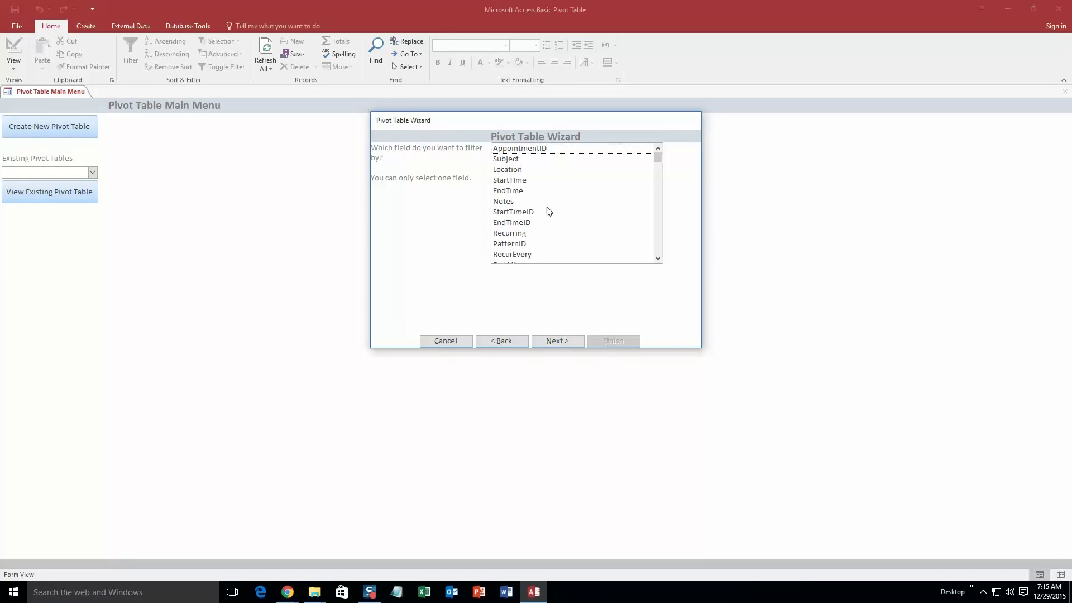
- Filter by EndTime, name the pivot table Blake, and finish the wizard
left_click(522, 191)
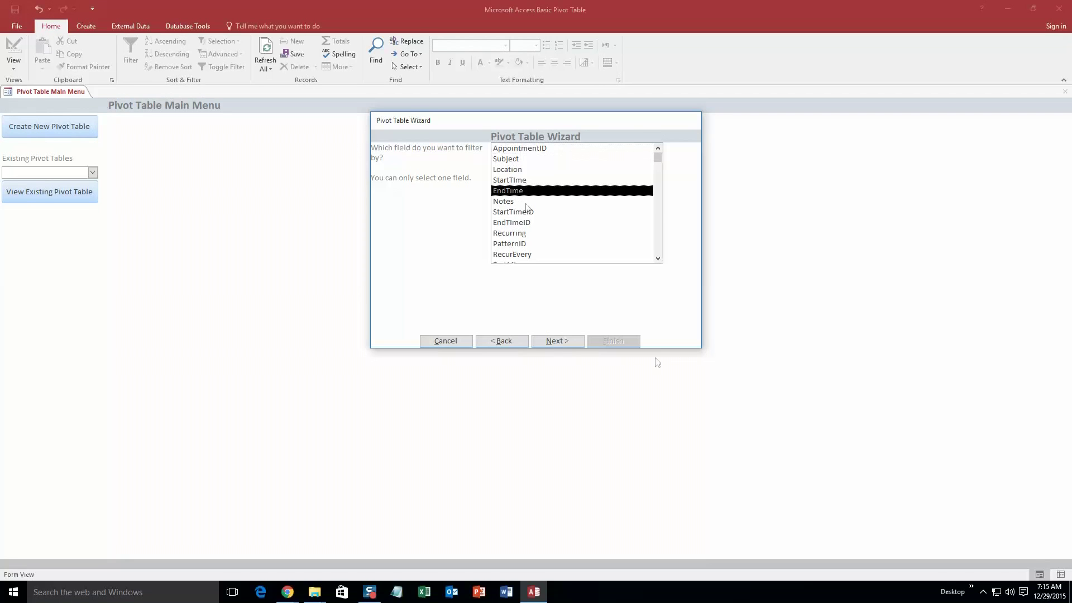
left_click(507, 342)
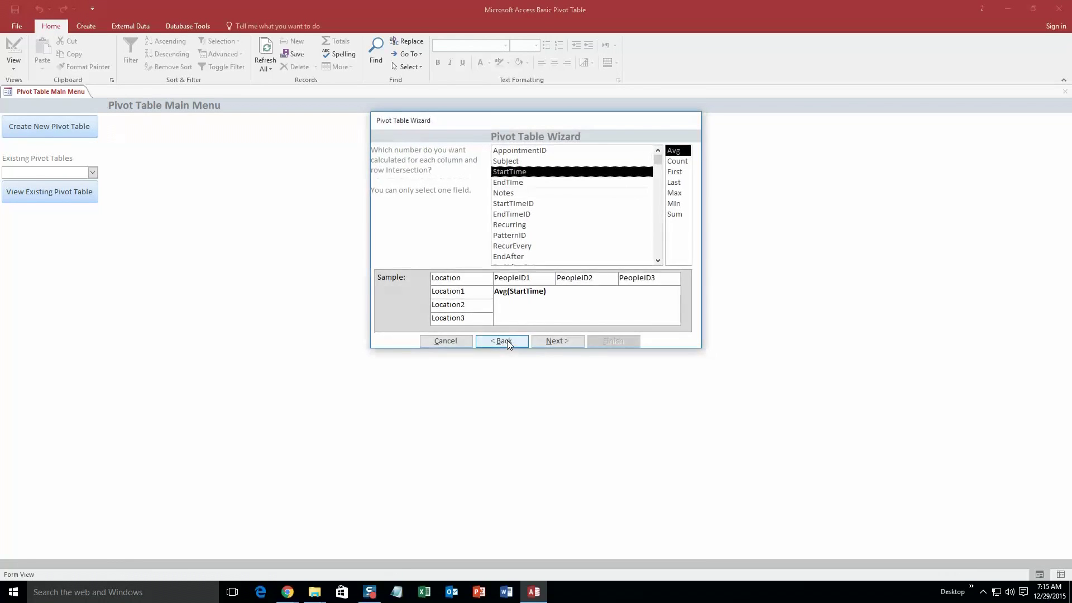
left_click(574, 340)
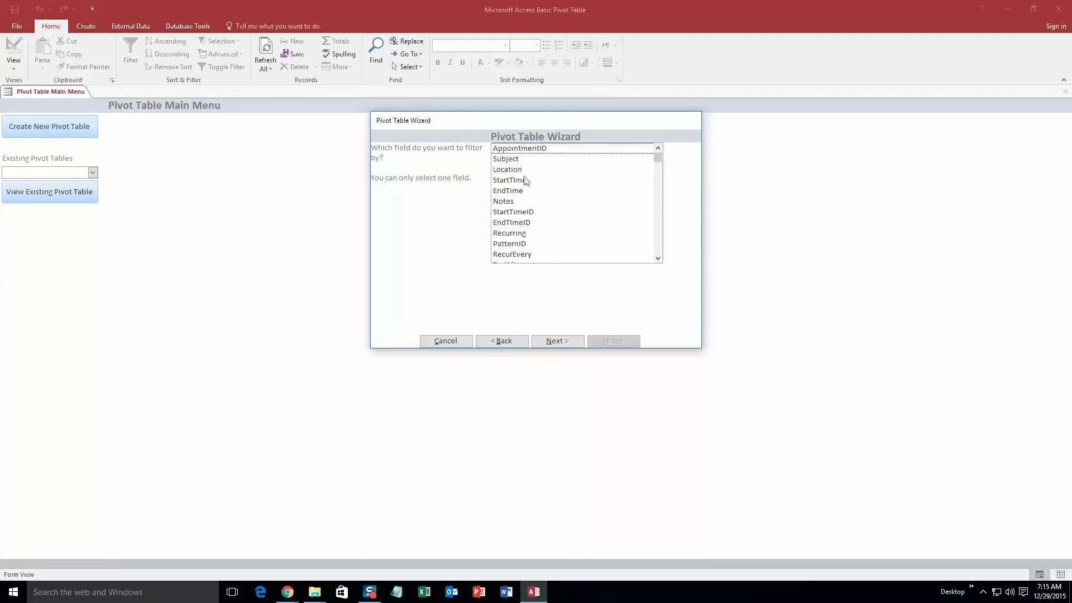
left_click(514, 191)
left_click(551, 342)
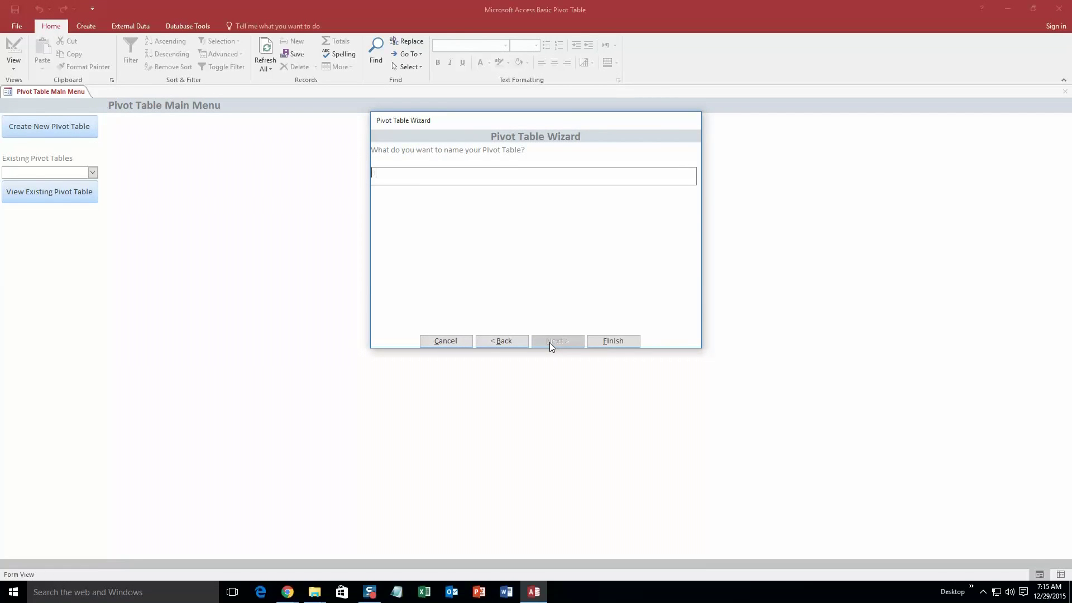
type("Blake")
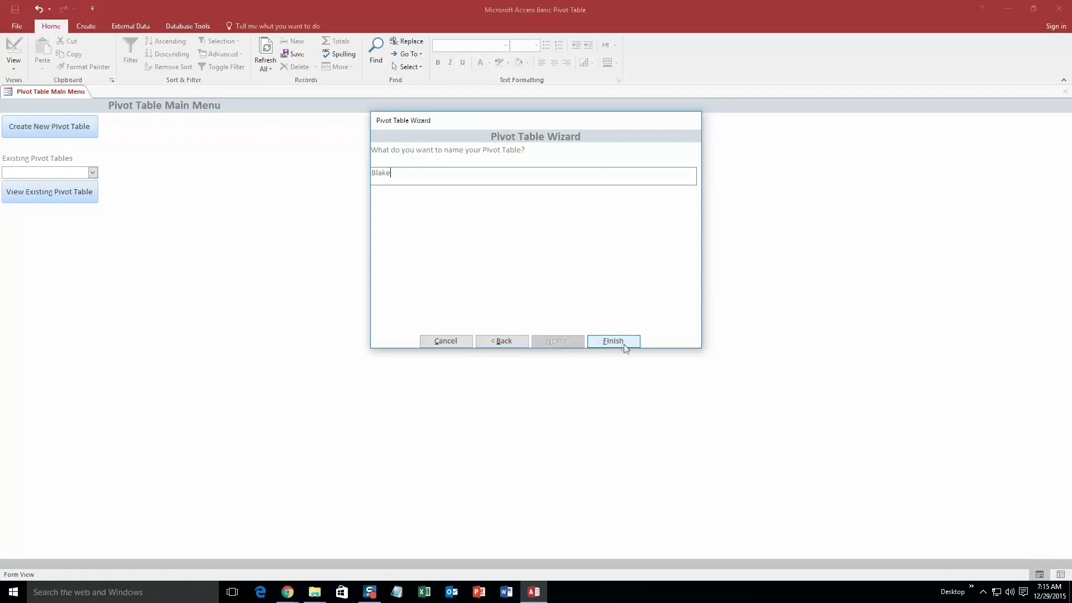
left_click(613, 341)
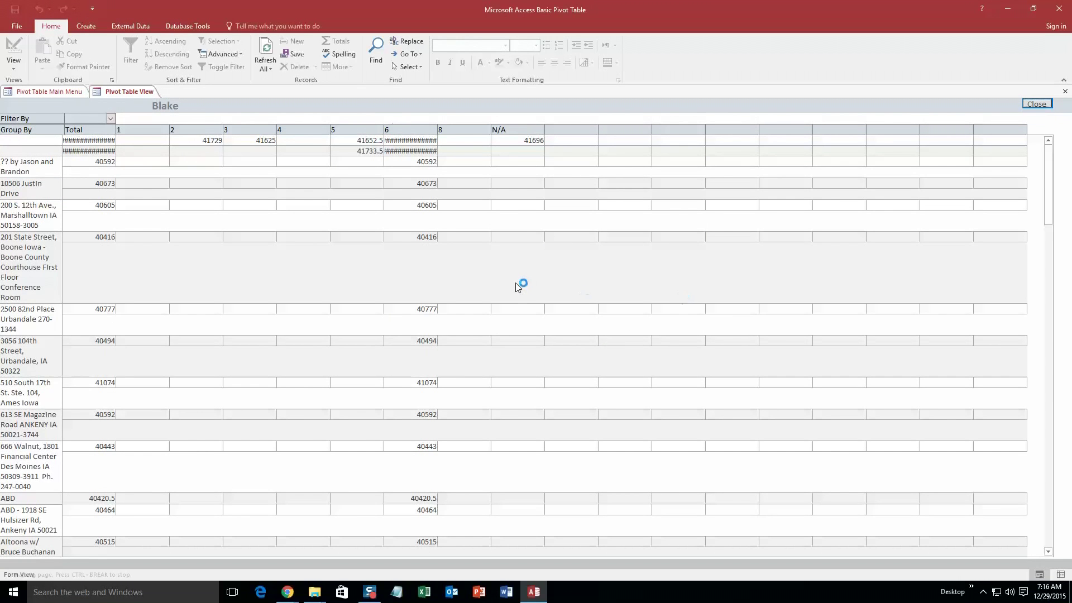
- Scroll through the Blake pivot table to review its Location rows and averages
scroll(1055, 218, "down", 3)
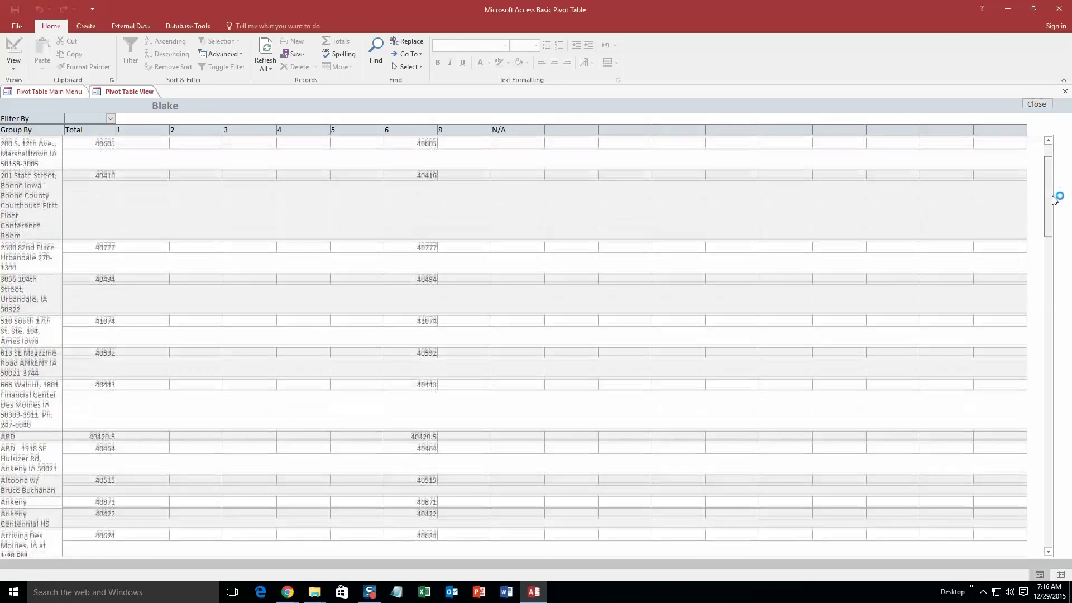
scroll(1057, 221, "up", 5)
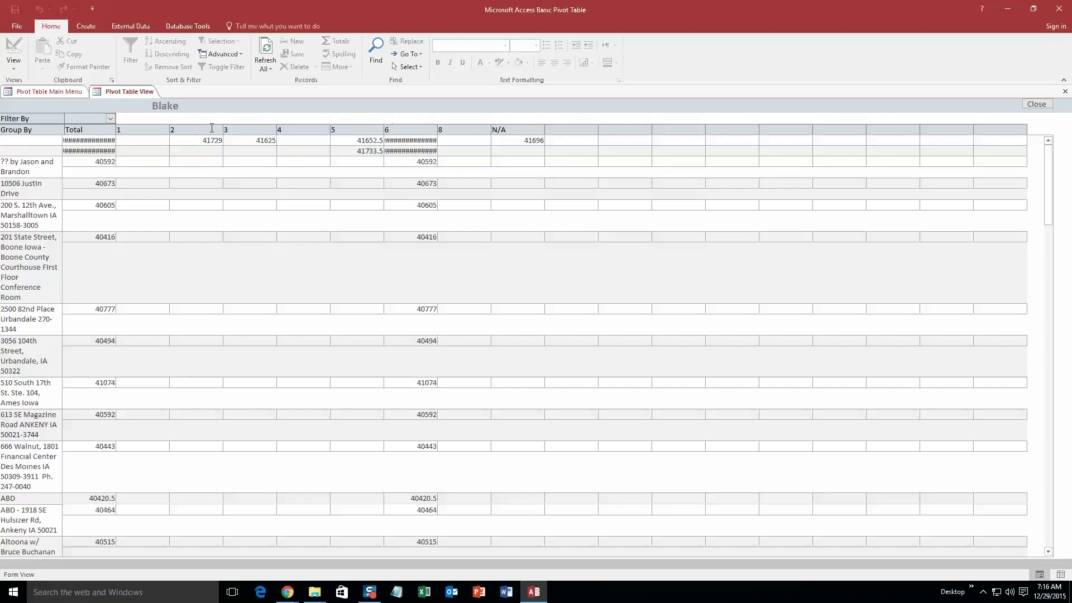
left_click_drag(1048, 196, 1052, 332)
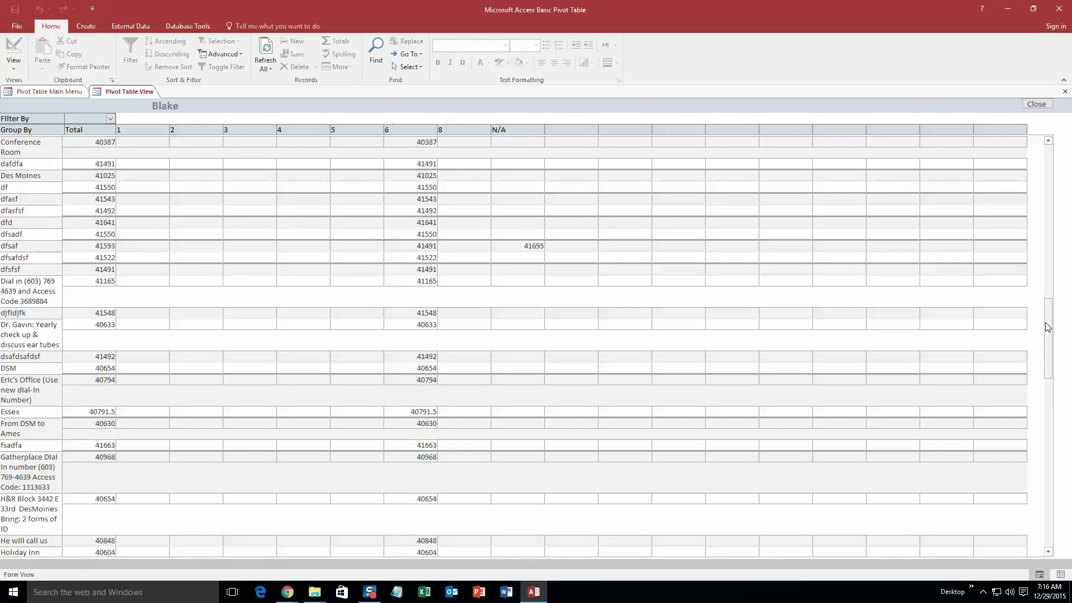
left_click_drag(1048, 325, 1047, 146)
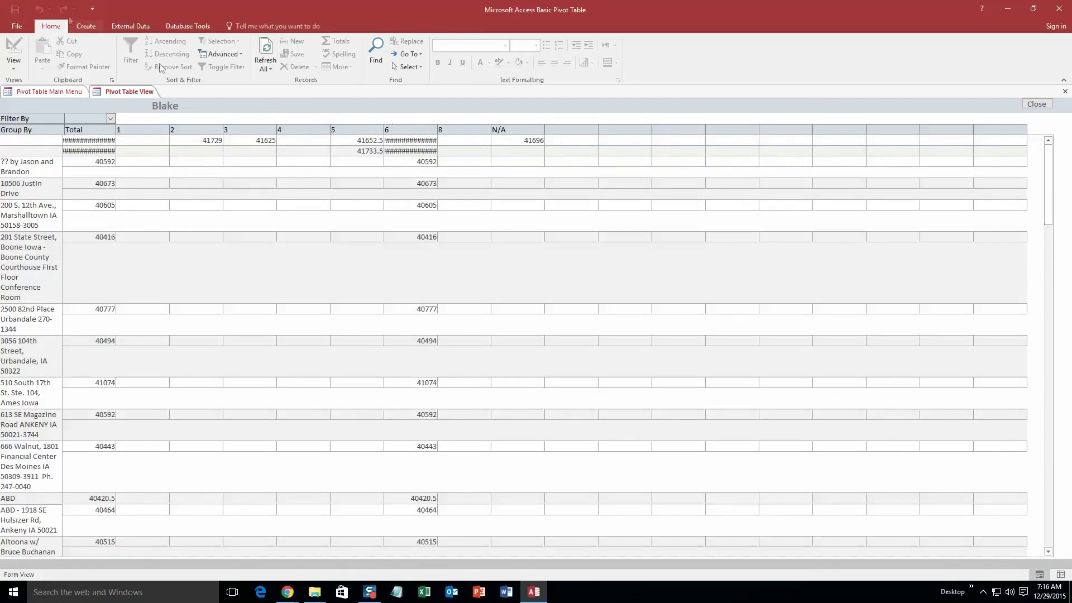
- Check the Filter By values, then close the Blake pivot table view
left_click(111, 118)
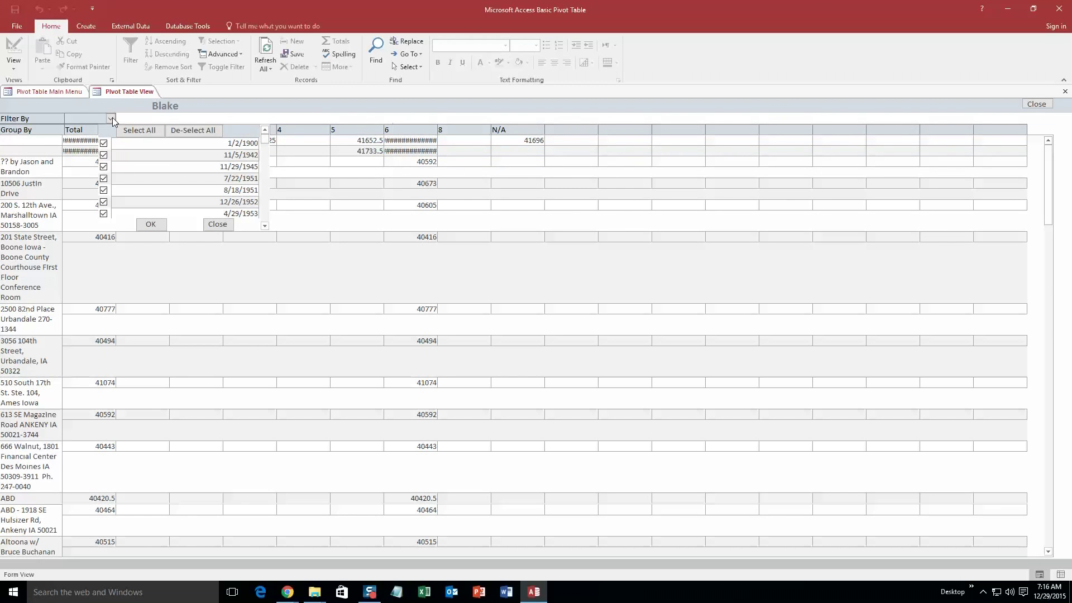
left_click(111, 118)
right_click(125, 92)
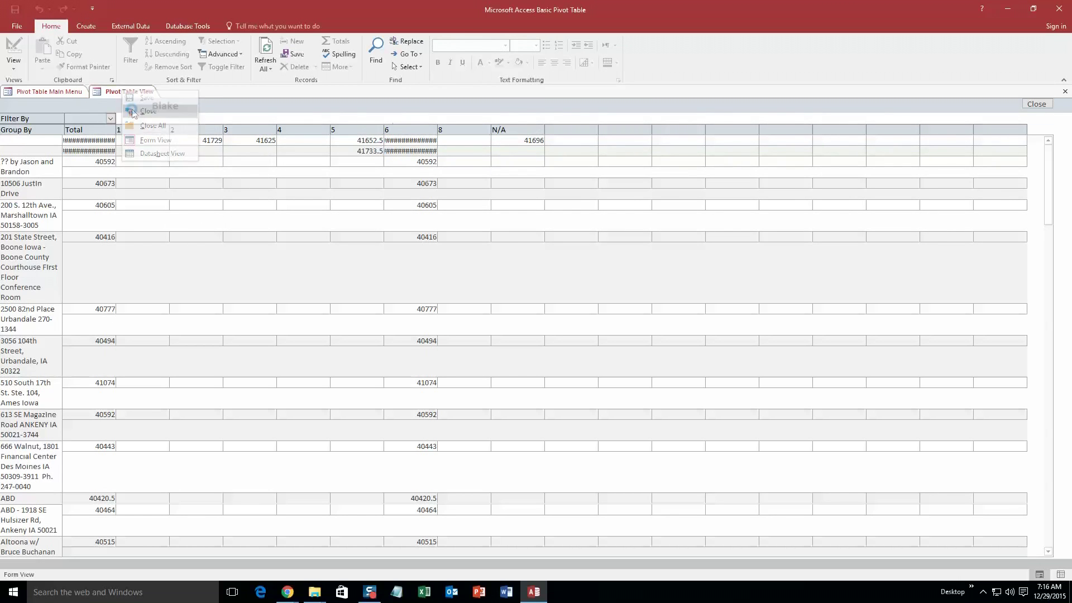
left_click(147, 111)
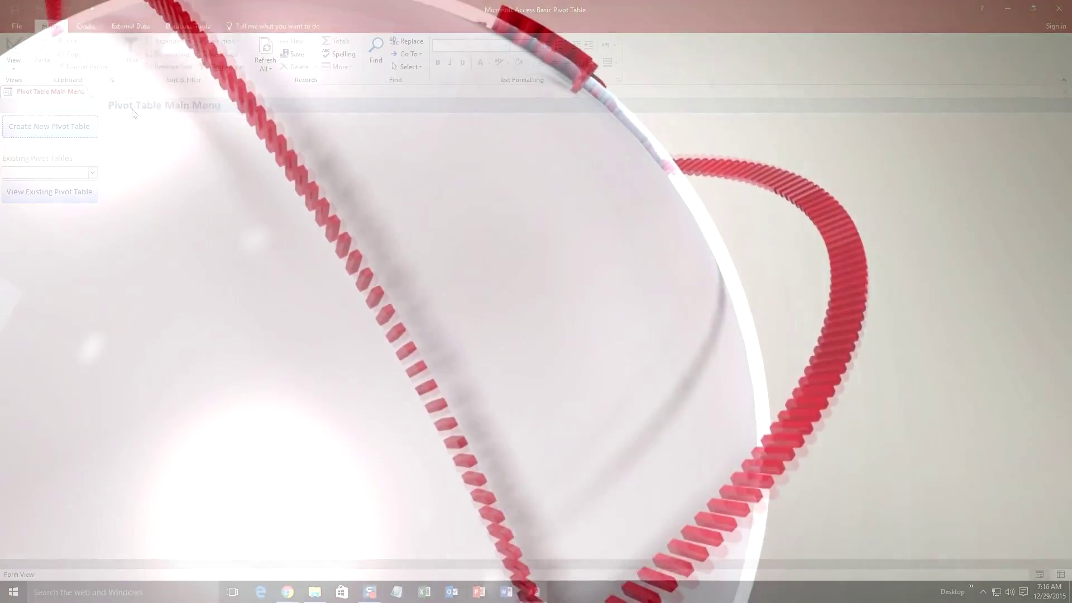